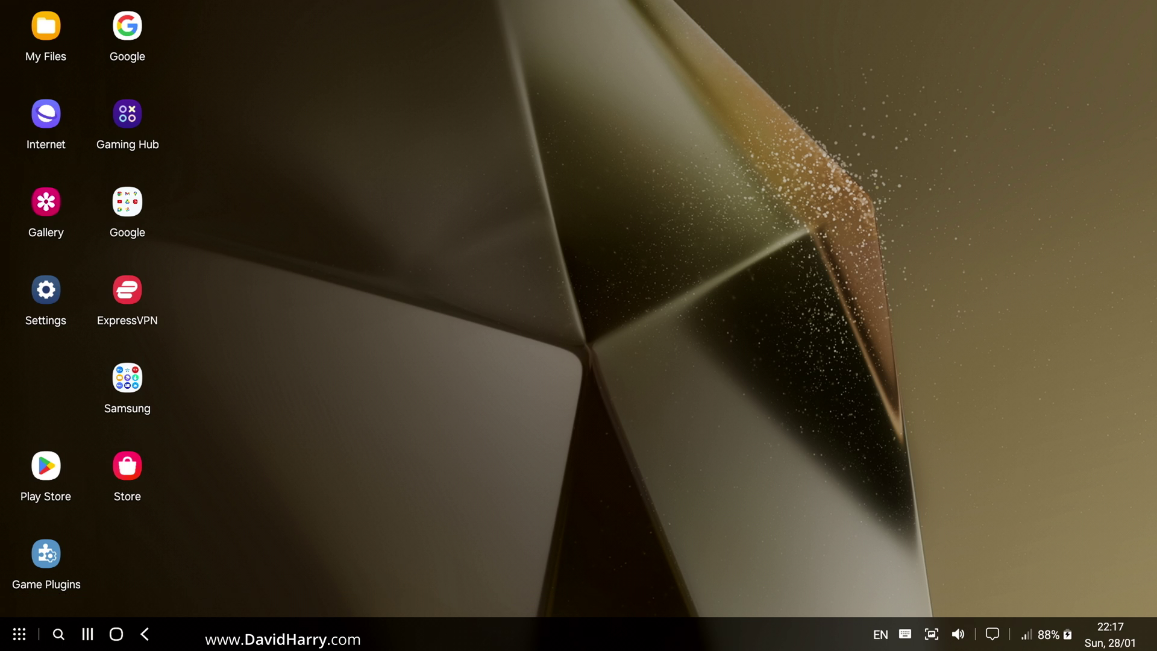
# Check the display resolutions available in Settings' Samsung DeX options
pyautogui.doubleClick(46, 290)
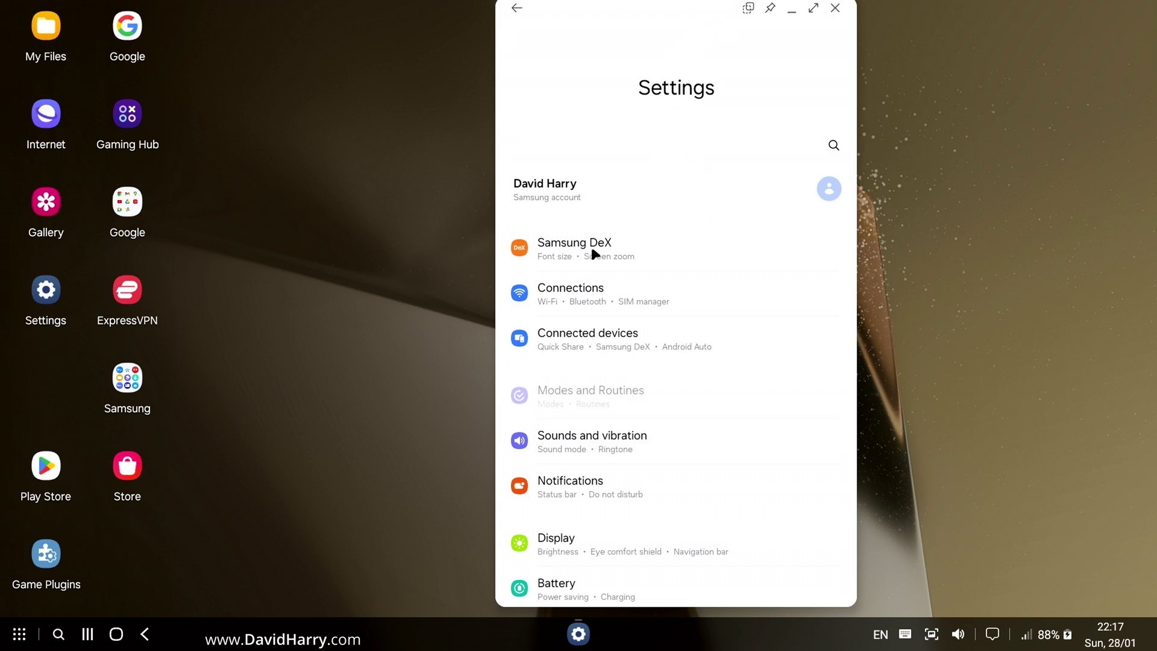
pyautogui.click(561, 240)
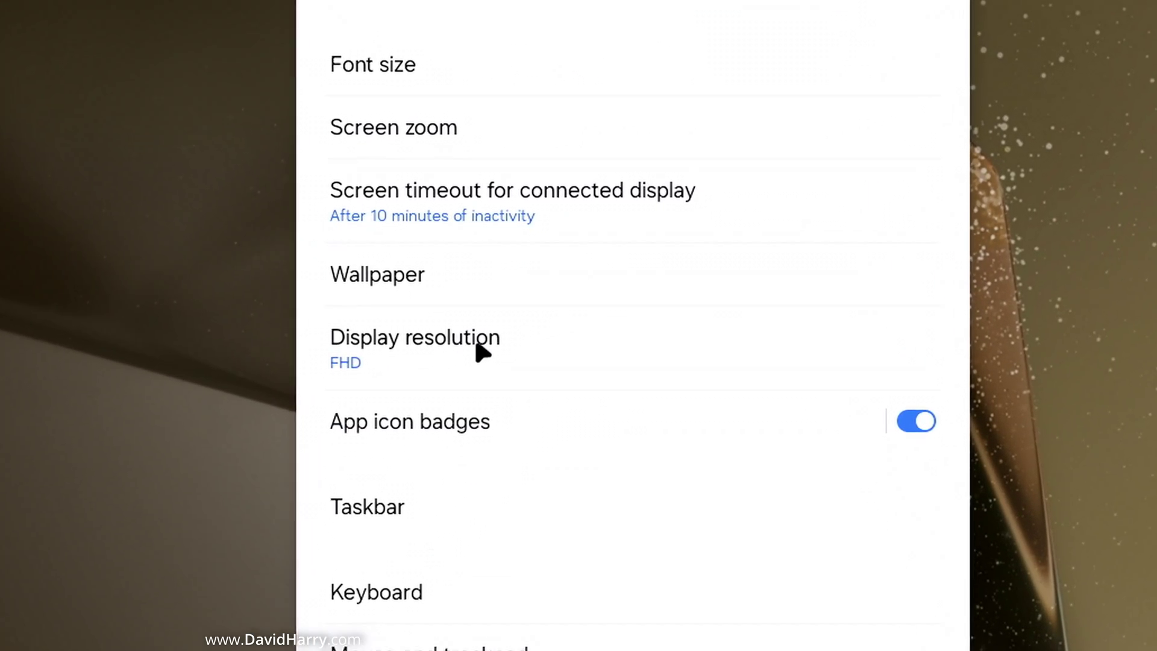
pyautogui.click(529, 310)
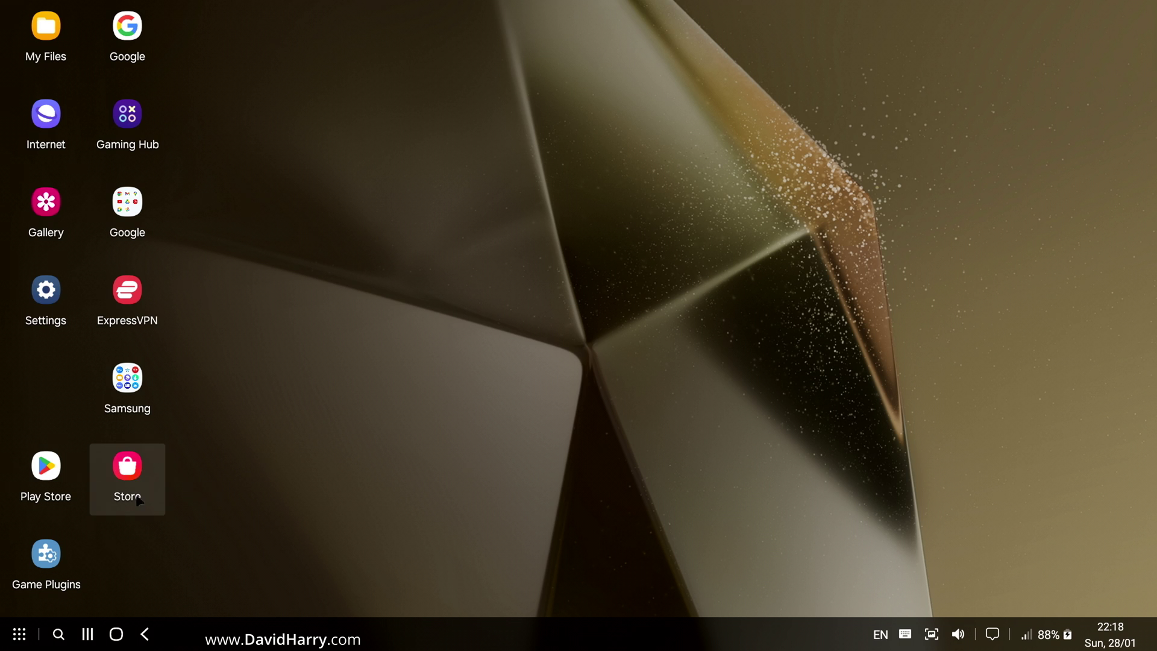
# Search Galaxy Store for 'good lock' and install Good Lock
pyautogui.click(129, 468)
pyautogui.click(129, 467)
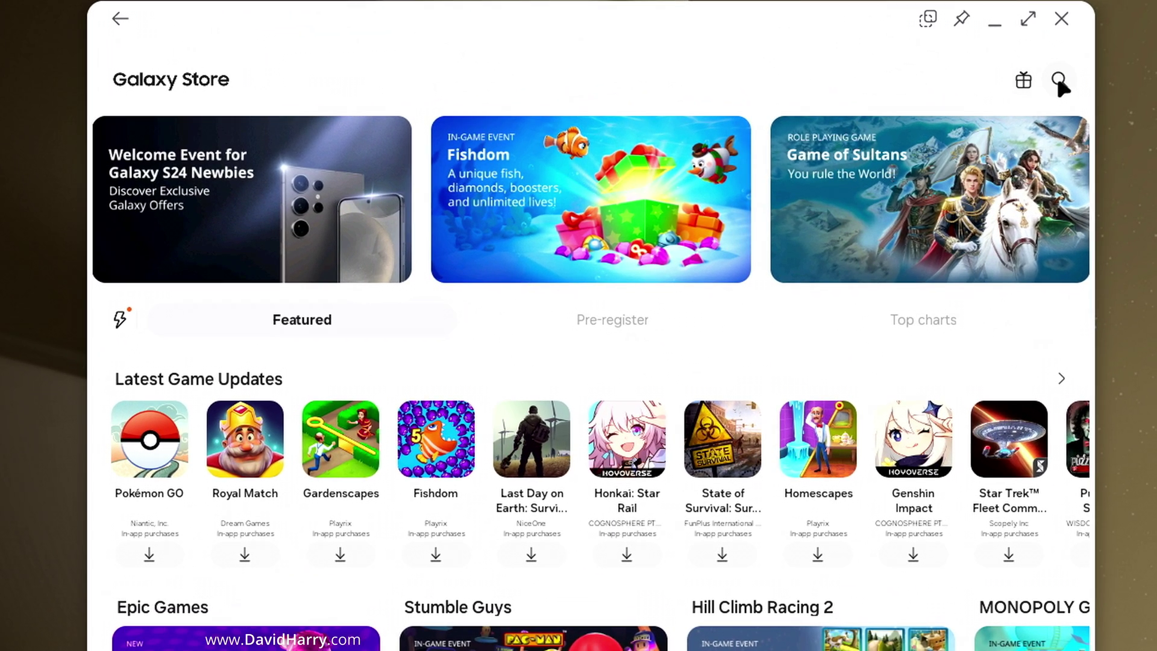
pyautogui.click(1057, 81)
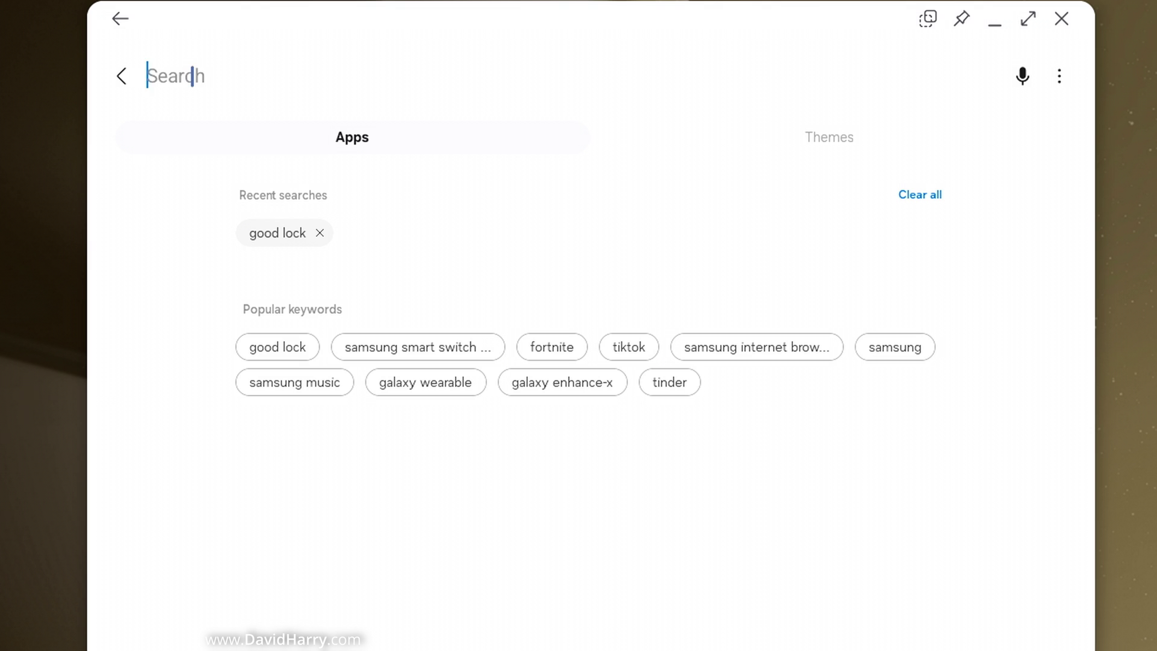
pyautogui.write('good lock')
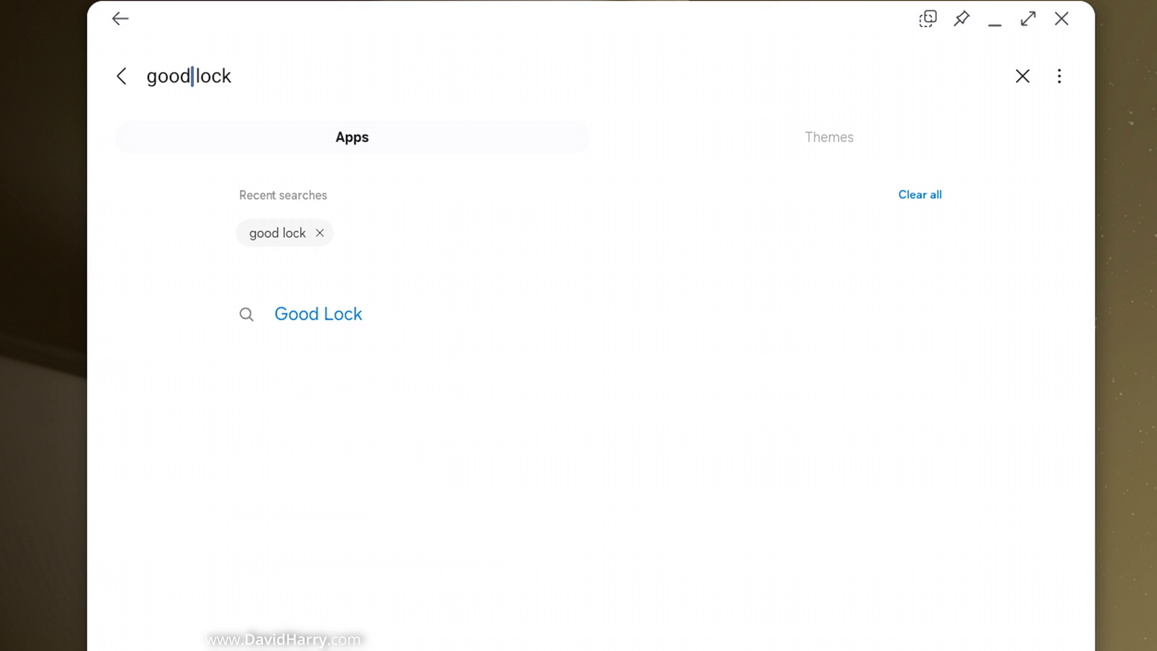
pyautogui.press('Return')
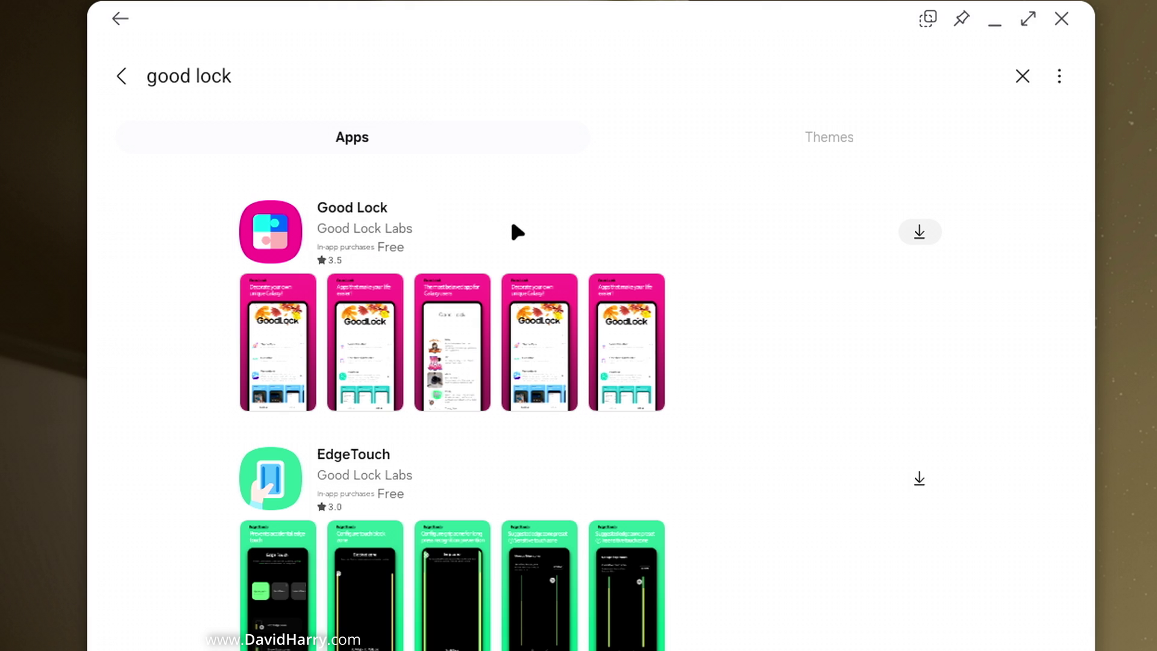
pyautogui.click(916, 229)
# Close Galaxy Store, launch Good Lock, and move its window higher and enlarge it
pyautogui.click(1061, 18)
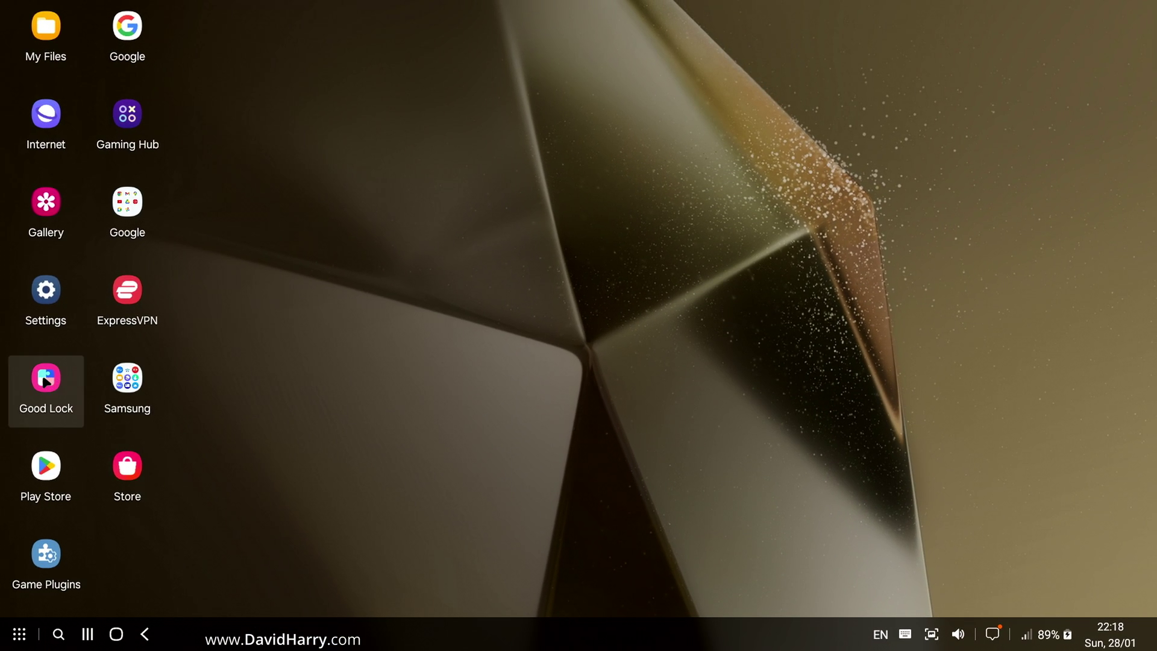
pyautogui.doubleClick(47, 381)
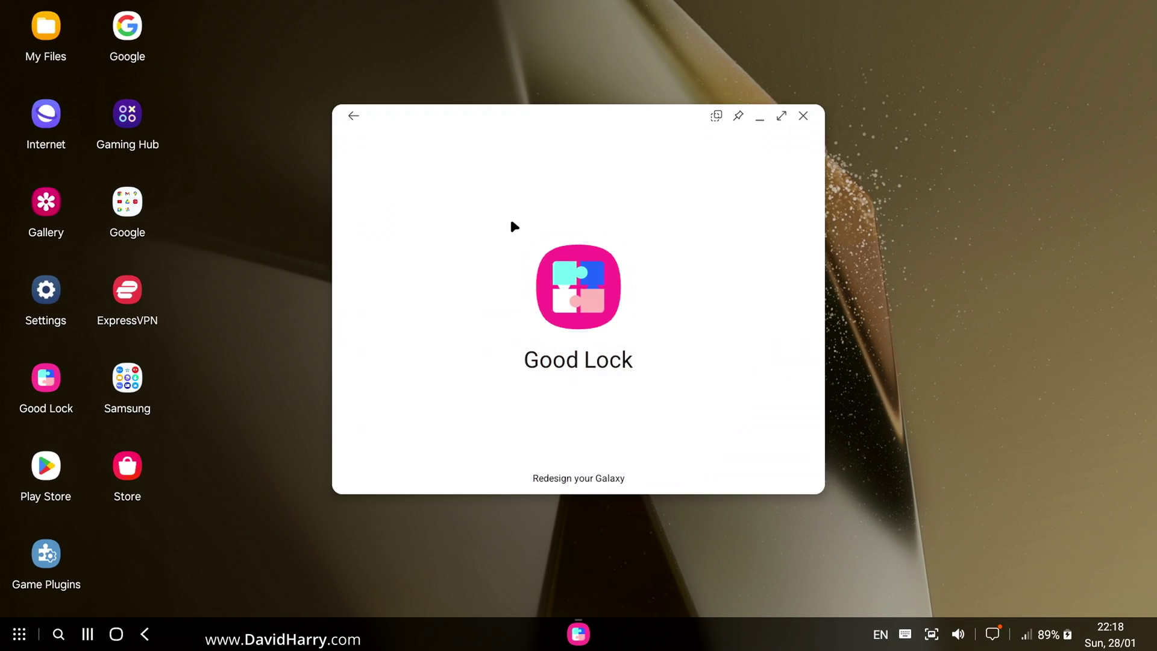
pyautogui.moveTo(555, 114); pyautogui.dragTo(543, 28)
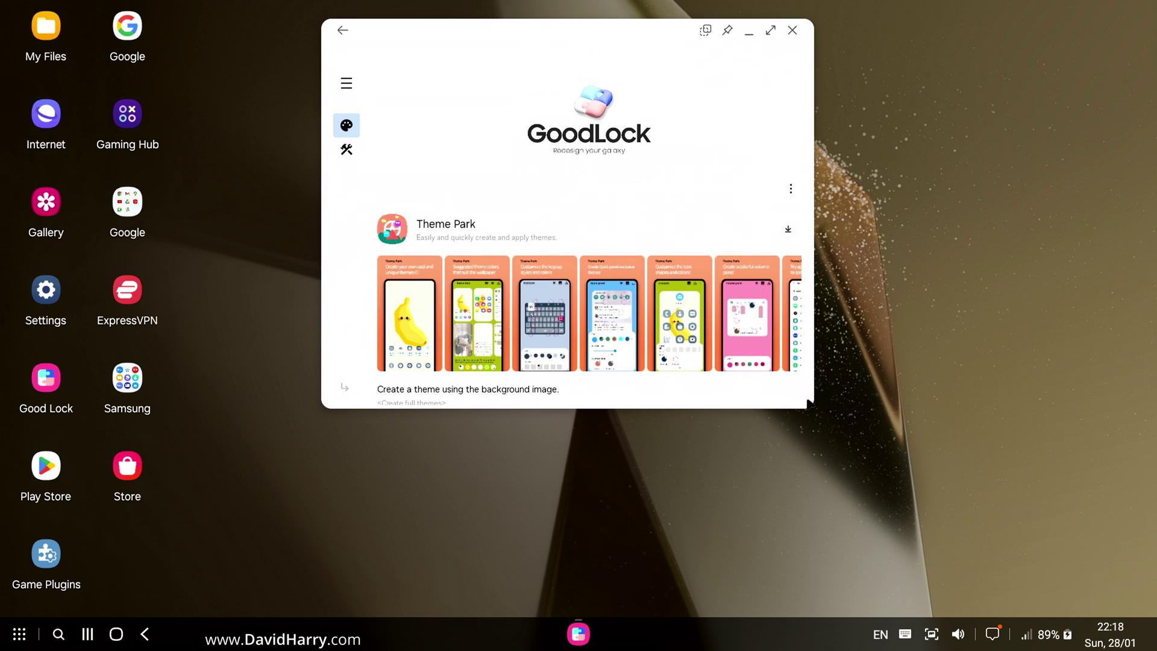
pyautogui.moveTo(810, 407); pyautogui.dragTo(874, 595)
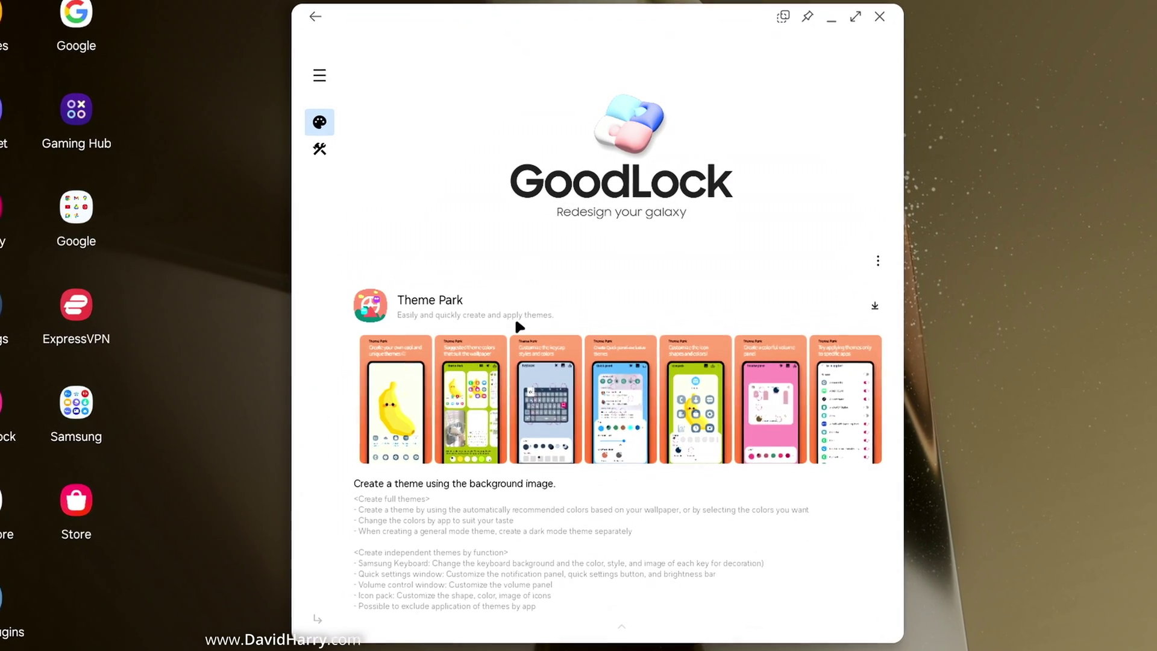
# Scroll through Good Lock's modules, such as NavStar, Home Up, ClockFace and Edge lighting+
pyautogui.scroll(-5, 631, 512)
pyautogui.scroll(-8, 635, 449)
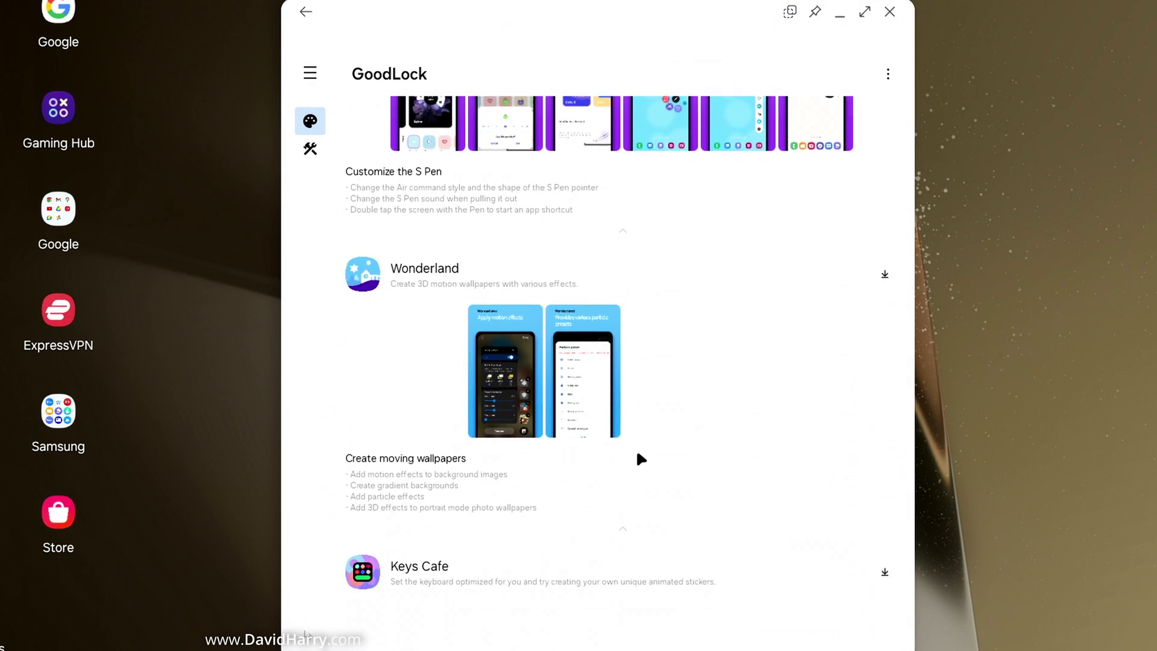
pyautogui.scroll(2, 635, 448)
pyautogui.scroll(-5, 662, 528)
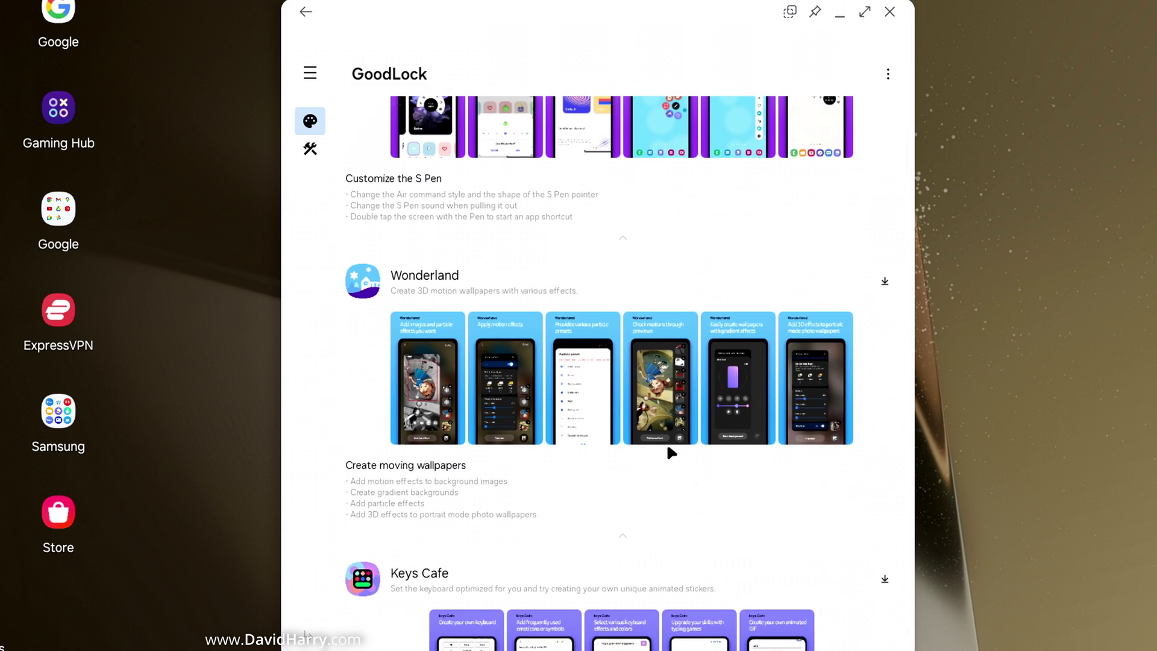
pyautogui.scroll(-4, 675, 290)
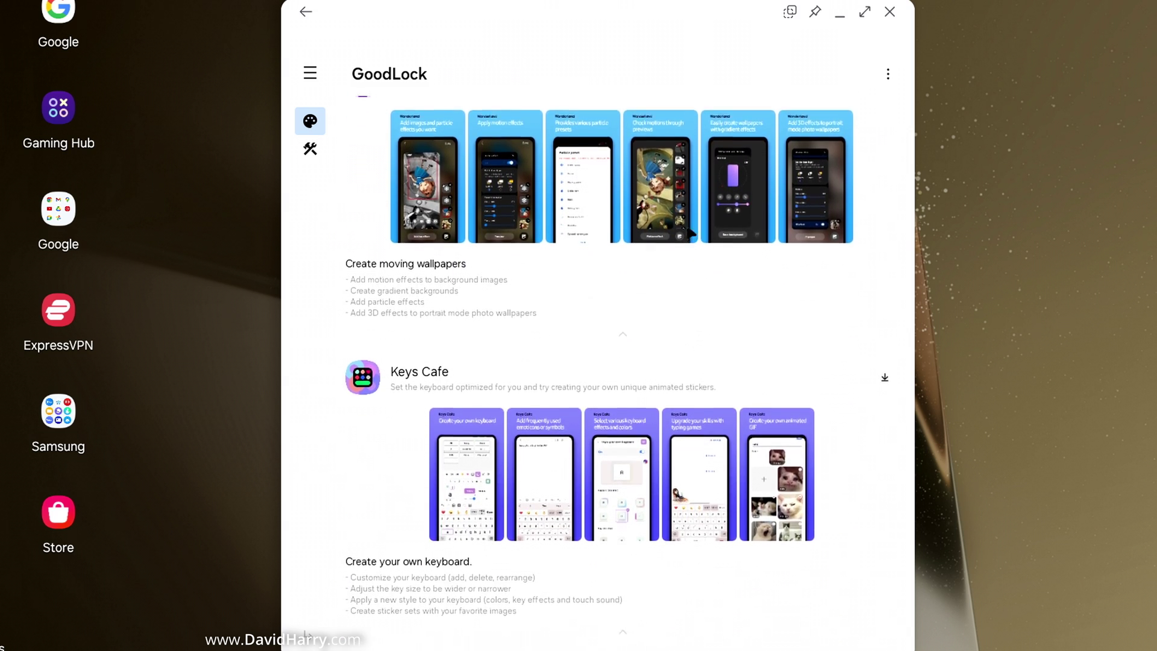
pyautogui.scroll(-5, 676, 445)
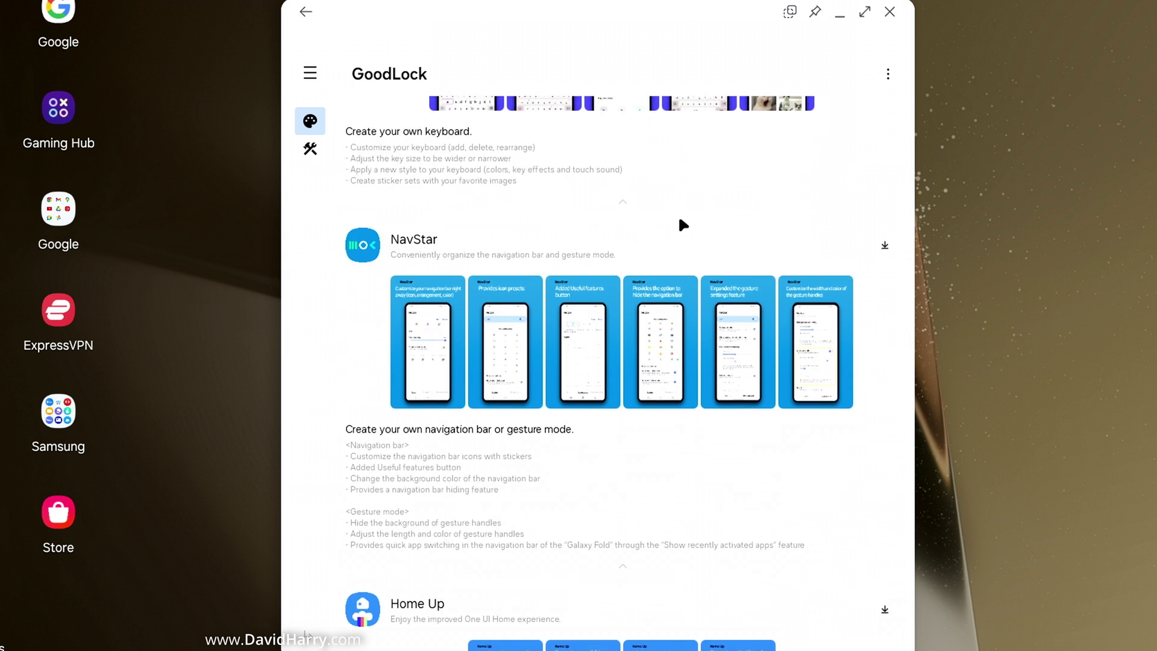
pyautogui.scroll(-6, 688, 299)
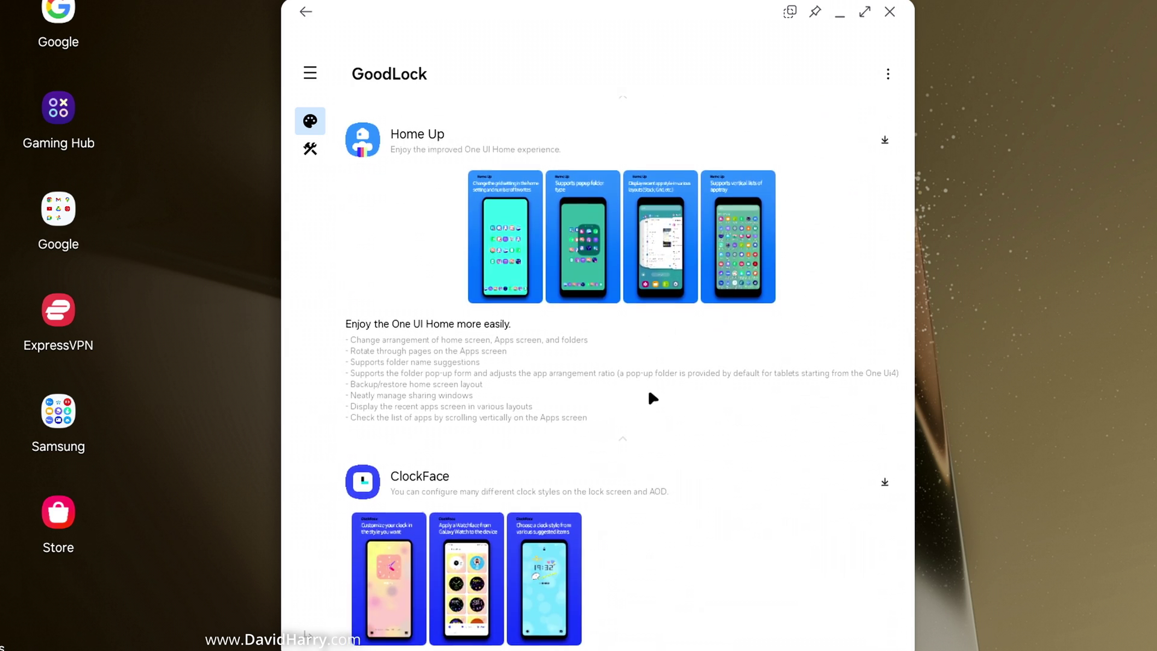
pyautogui.scroll(-5, 685, 499)
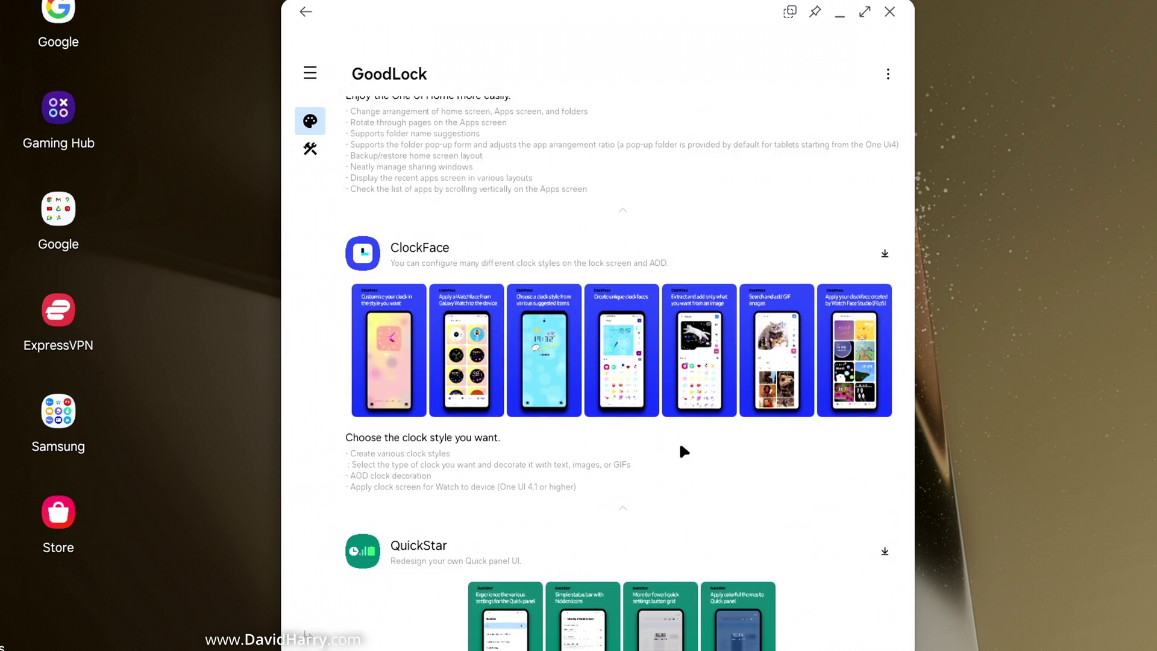
pyautogui.scroll(-3, 702, 500)
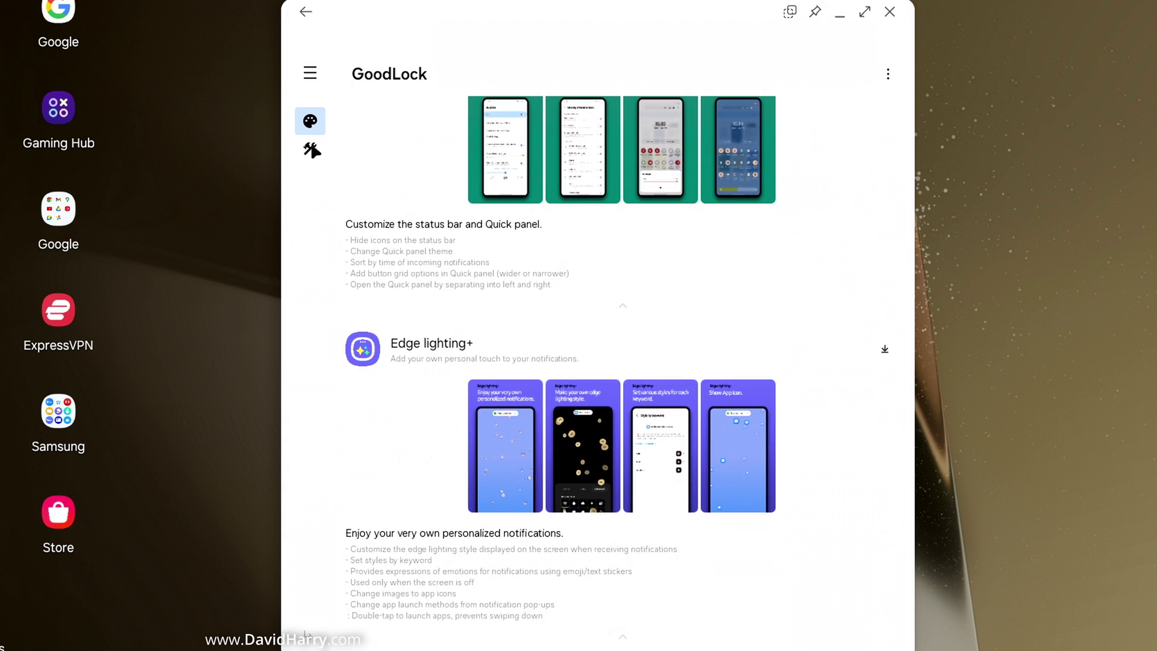
# Switch to Good Lock's utilities tab and scroll back to MultiStar and Nice Shot at the top
pyautogui.click(311, 150)
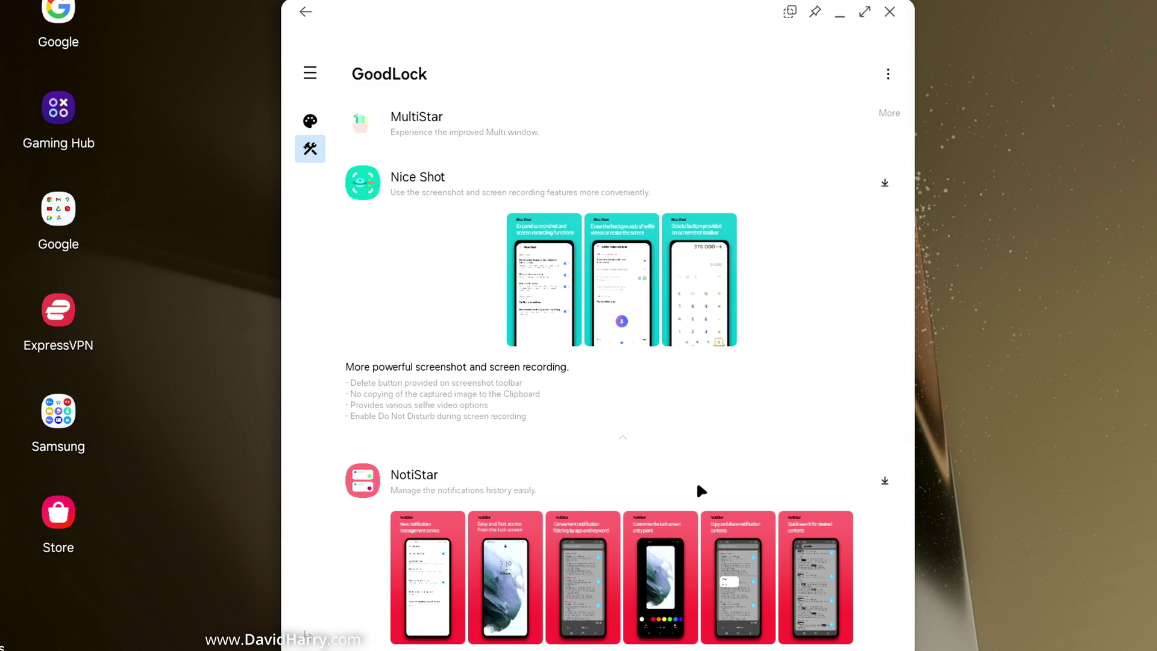
pyautogui.scroll(-10, 697, 485)
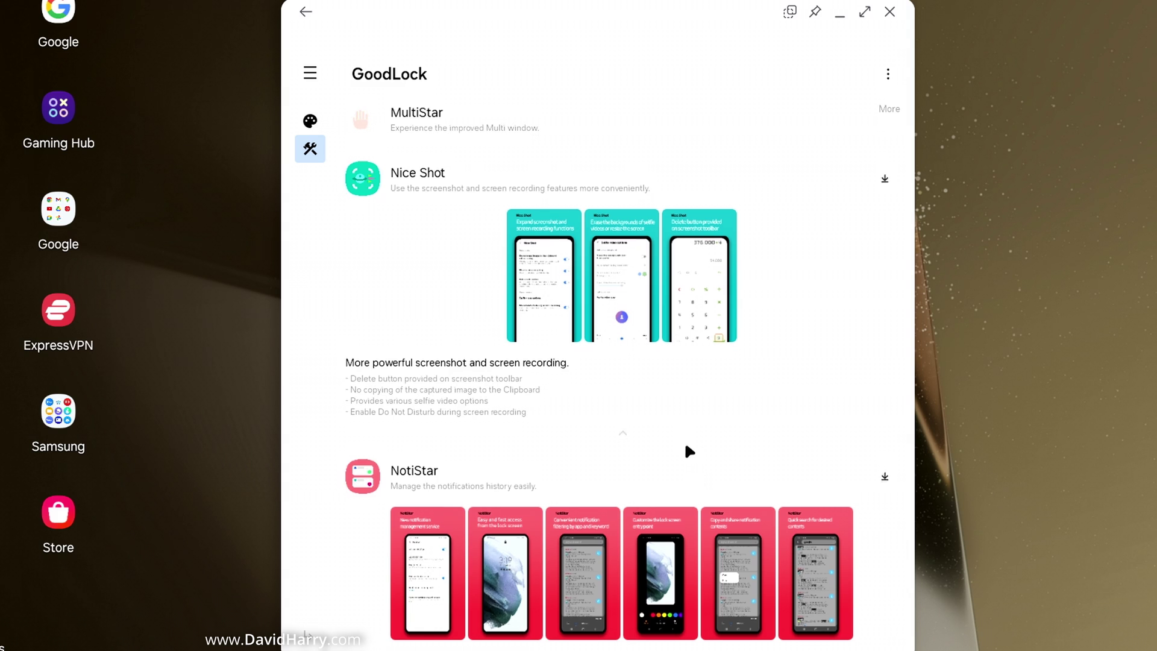
pyautogui.scroll(-8, 739, 402)
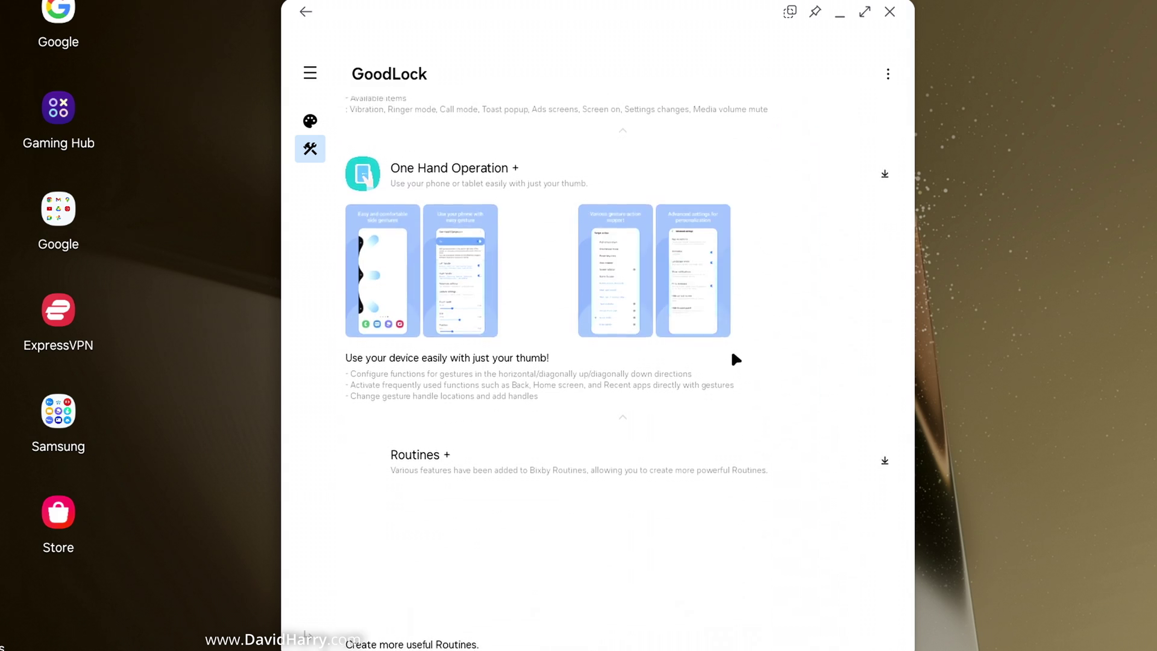
pyautogui.scroll(-7, 722, 226)
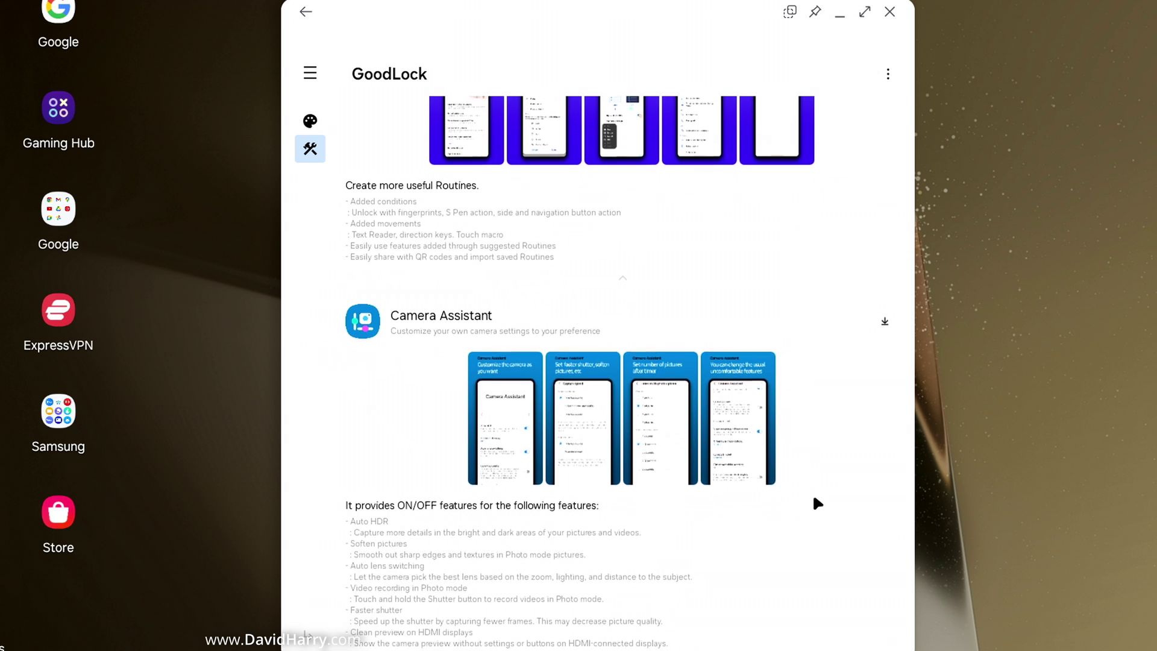
pyautogui.scroll(-3, 795, 260)
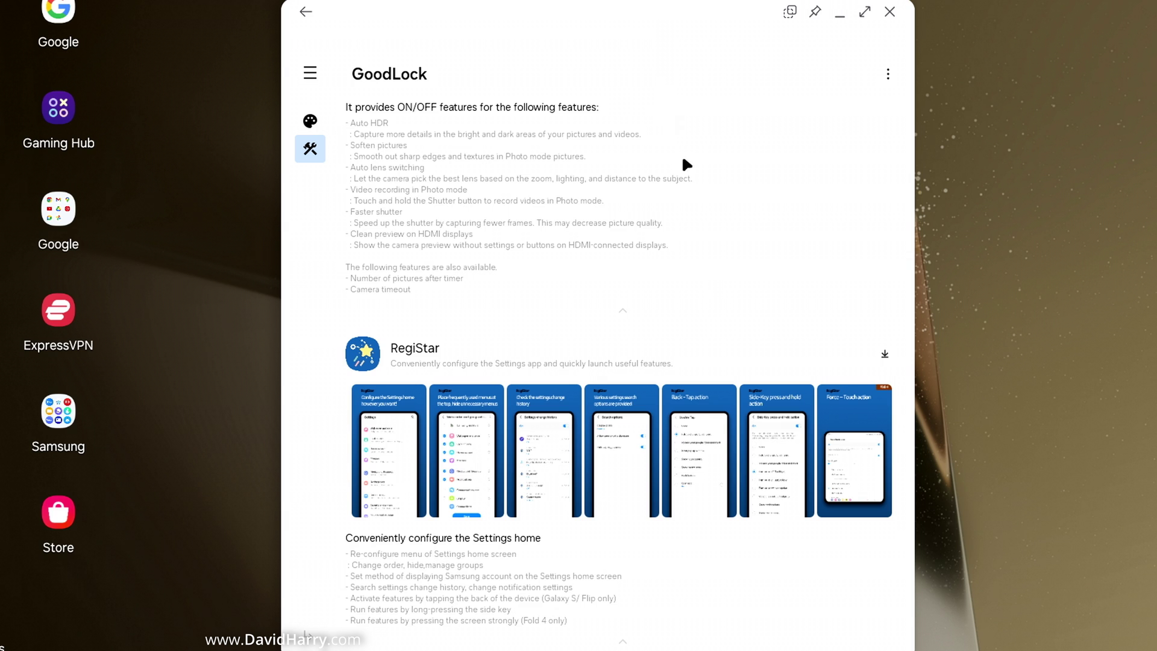
pyautogui.scroll(2, 644, 394)
pyautogui.scroll(10, 645, 394)
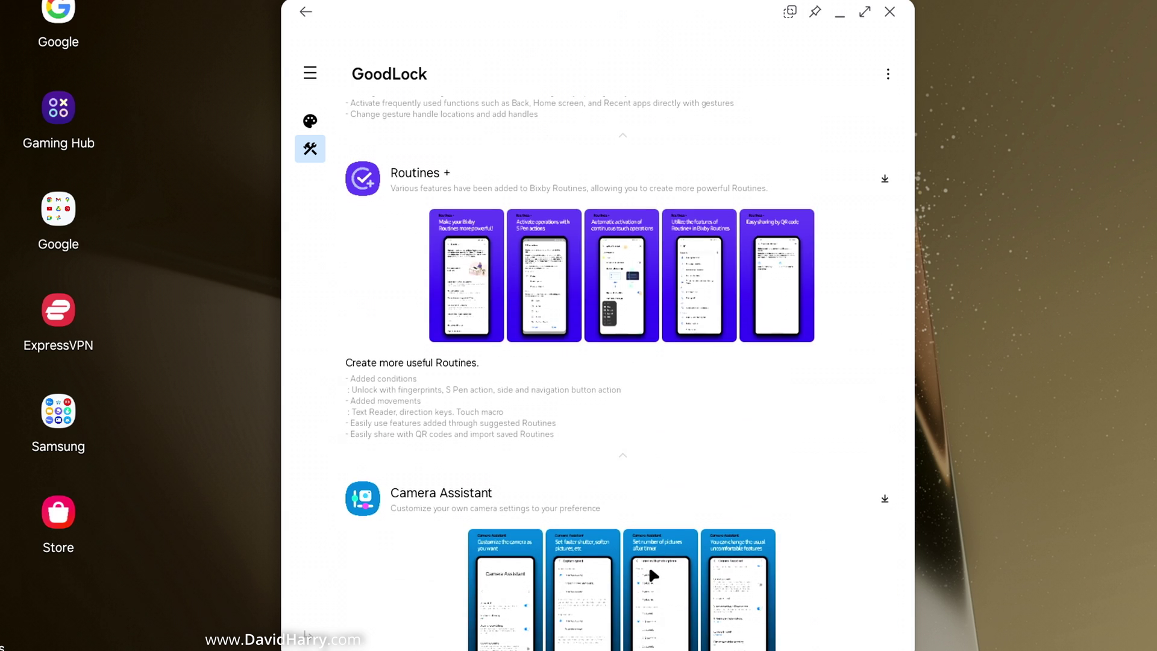
pyautogui.scroll(10, 529, 174)
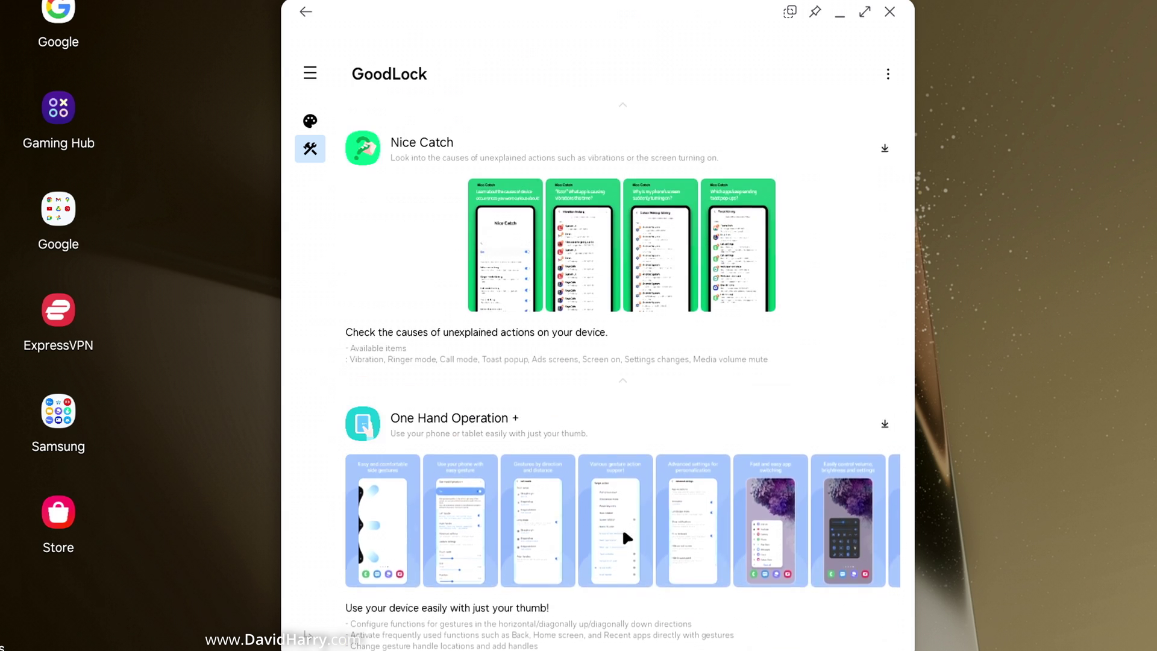
pyautogui.scroll(5, 719, 513)
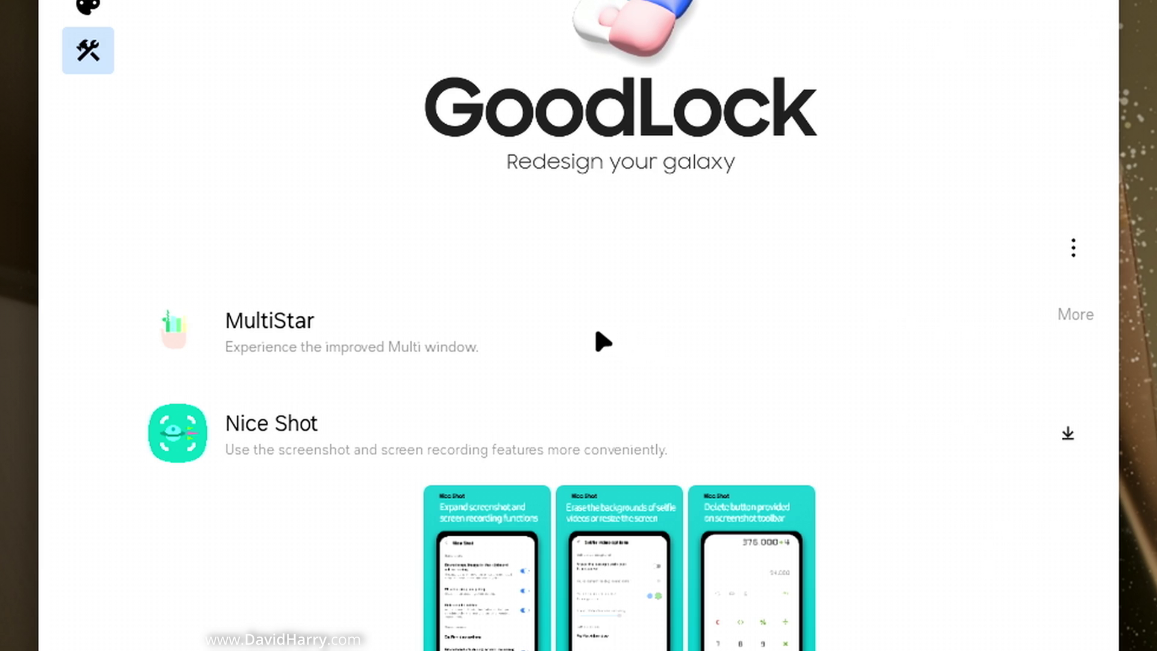
# In MultiStar's I ♡ Samsung DeX page, enable 'High resolutions for external display' and accept the restart notice
pyautogui.click(572, 330)
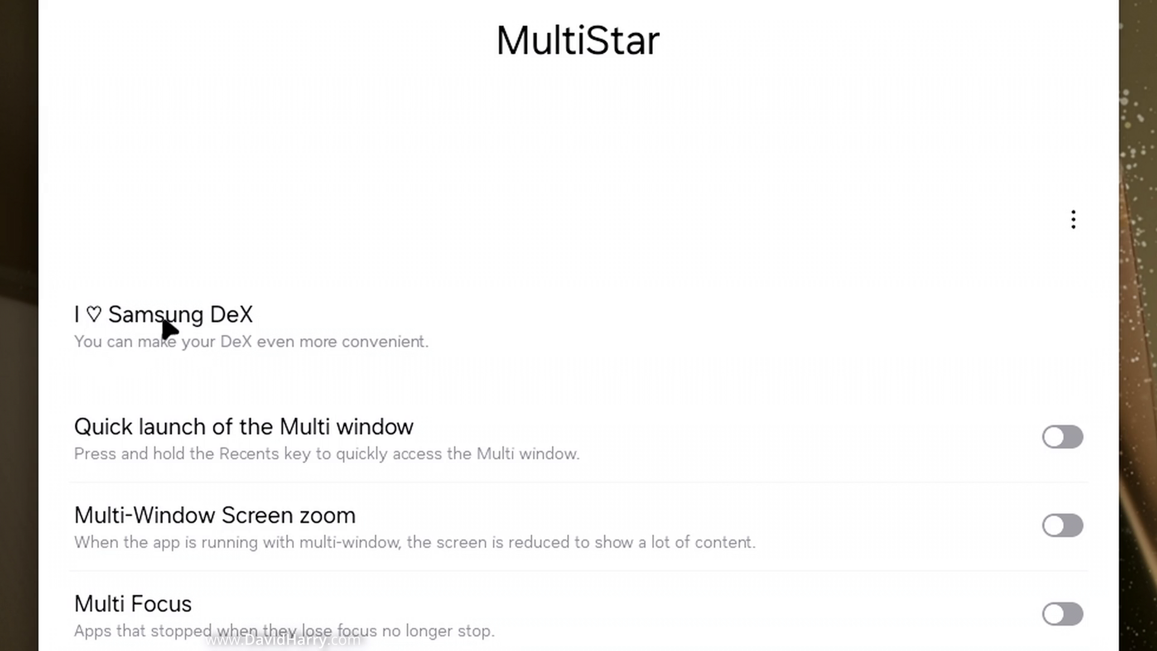
pyautogui.click(445, 313)
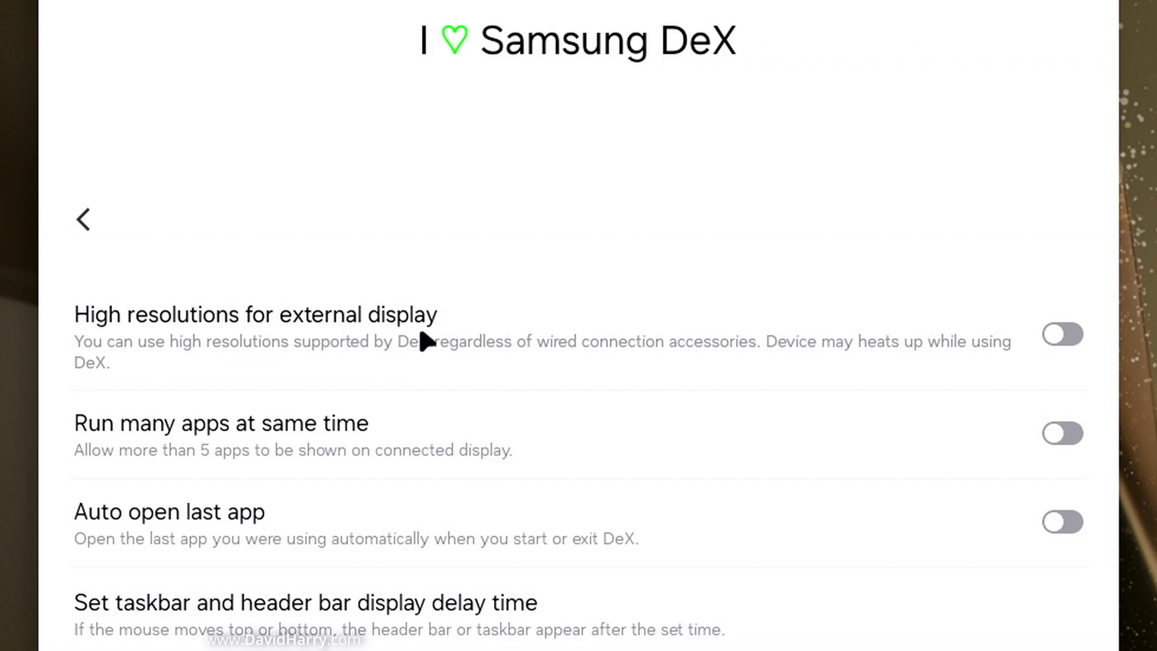
pyautogui.click(1068, 339)
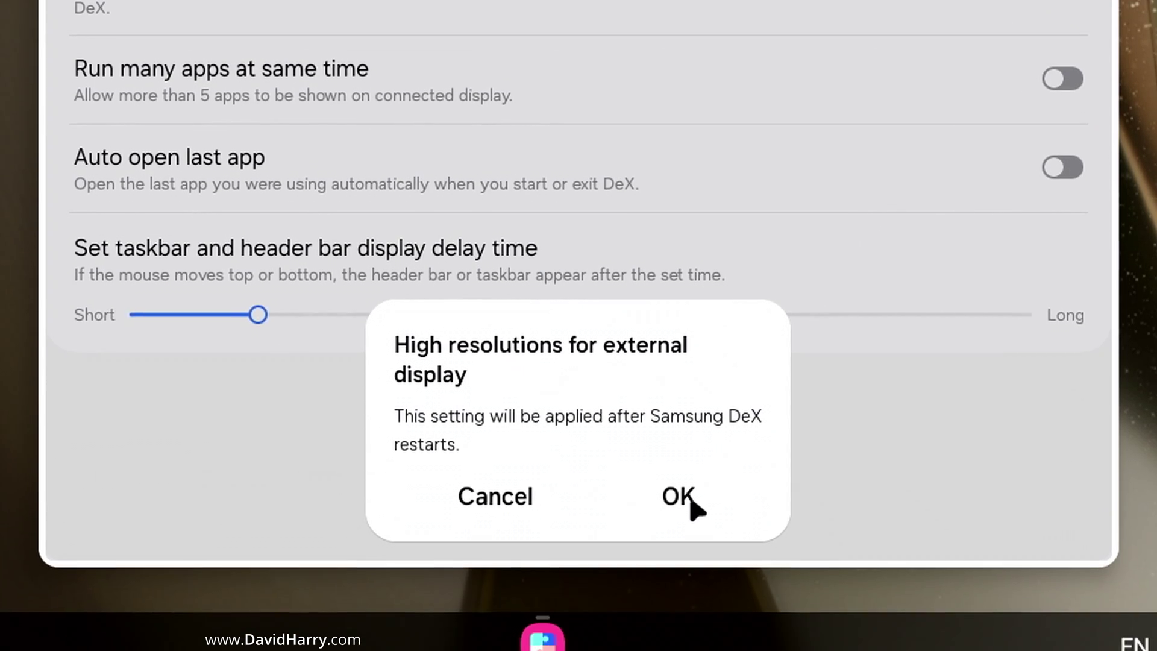
pyautogui.click(673, 509)
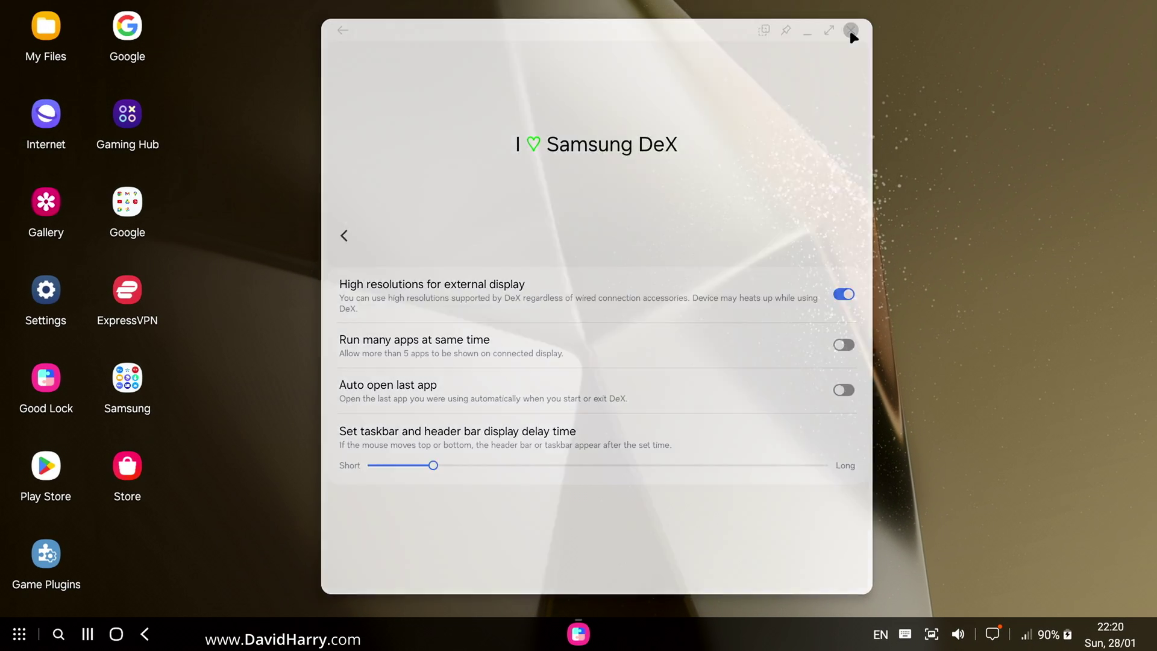
# Close Good Lock and confirm that DeX's Display resolution still offers only FHD and HD+
pyautogui.click(850, 31)
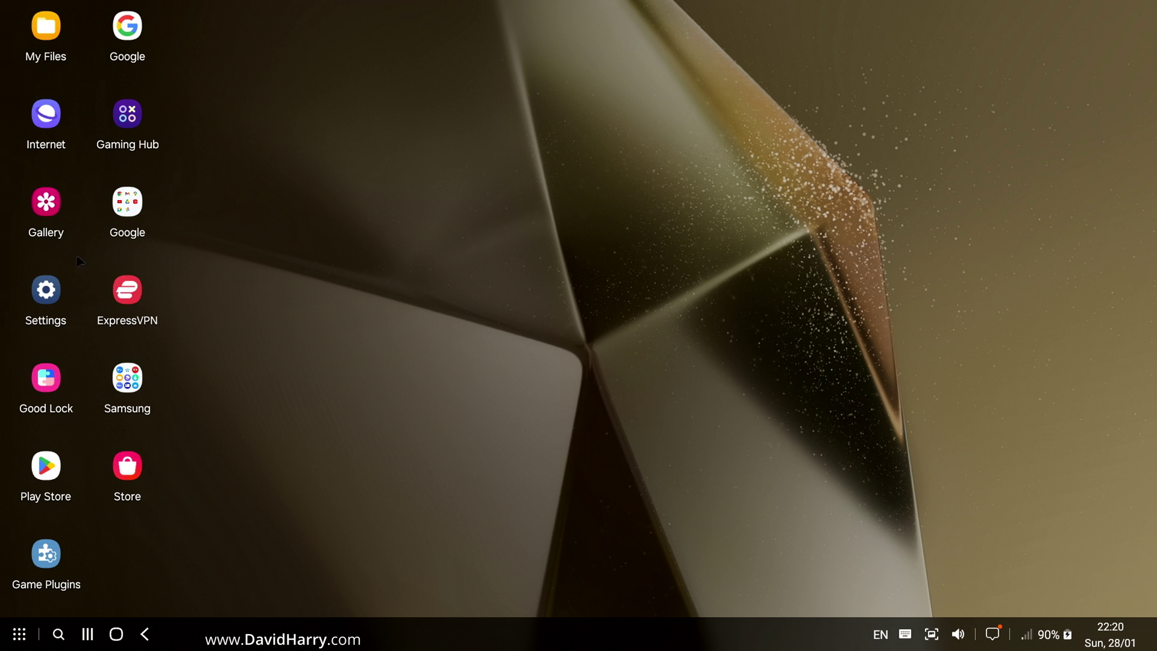
pyautogui.doubleClick(43, 299)
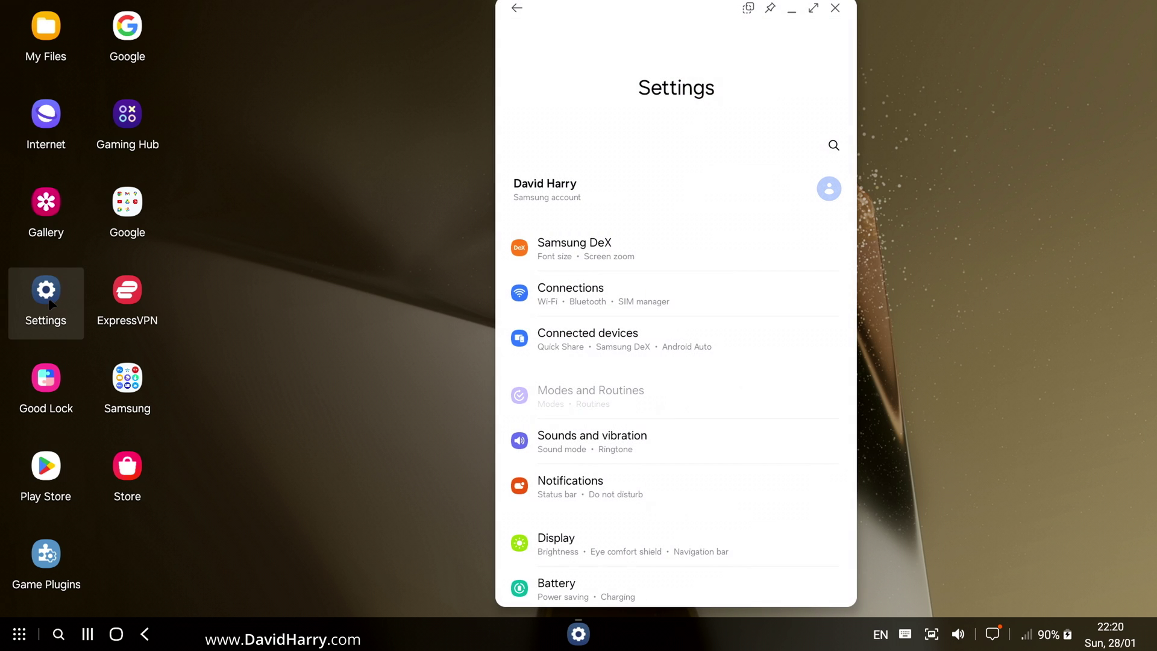
pyautogui.click(575, 244)
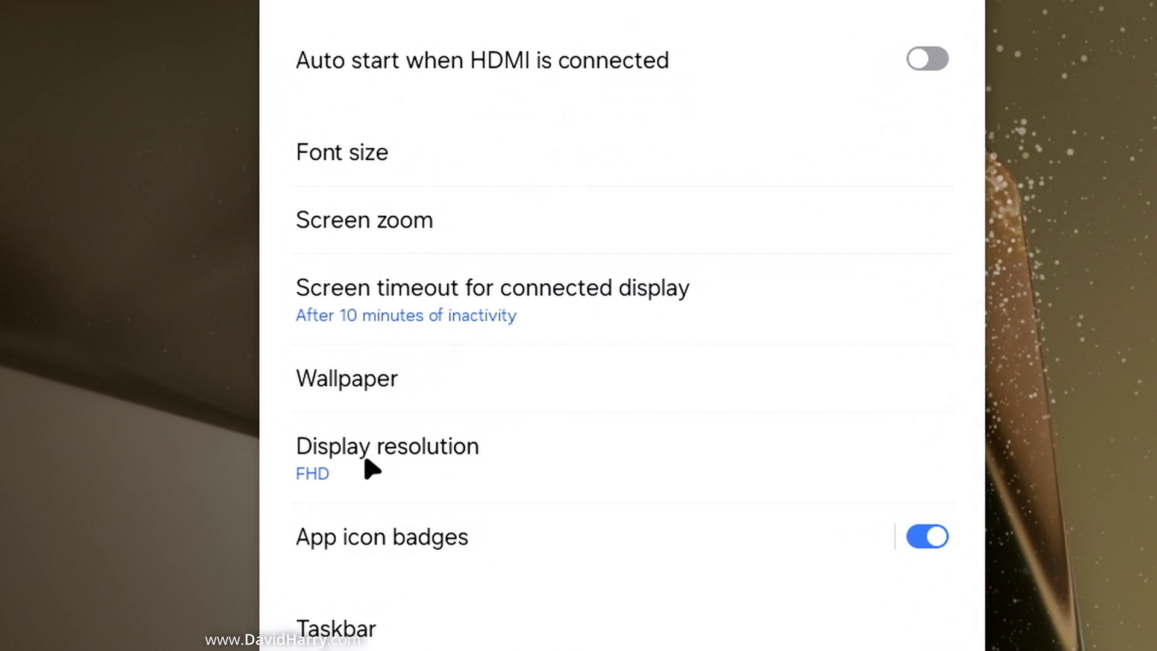
pyautogui.click(366, 464)
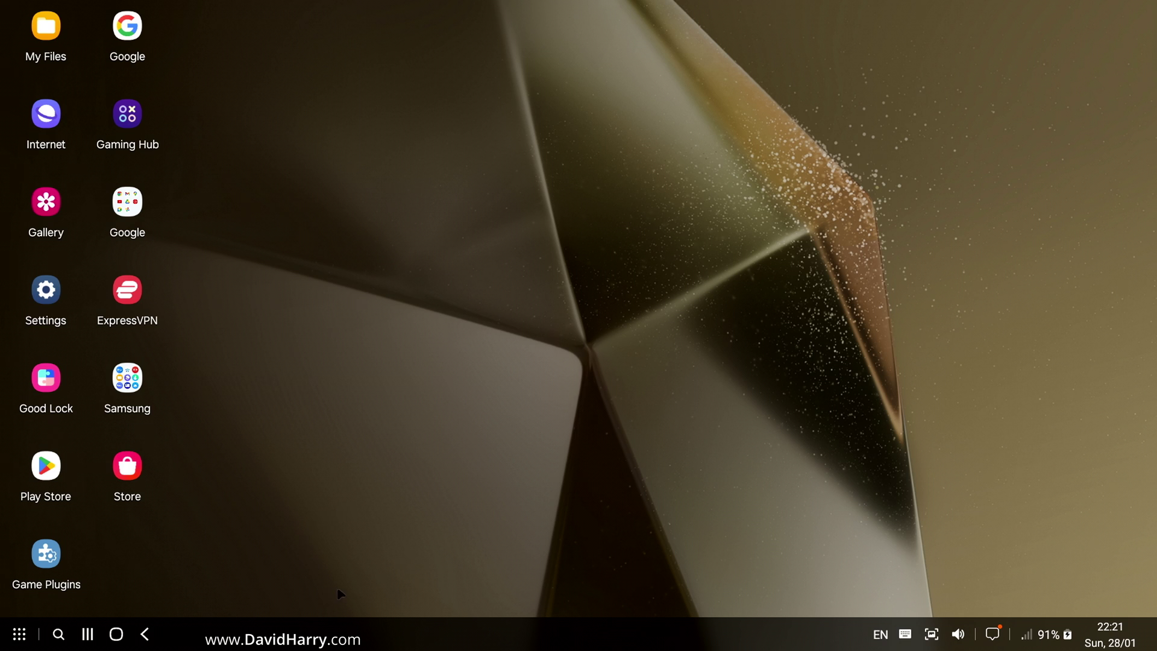
# Exit Samsung DeX to the phone, then restart it from the quick settings panel
pyautogui.click(19, 633)
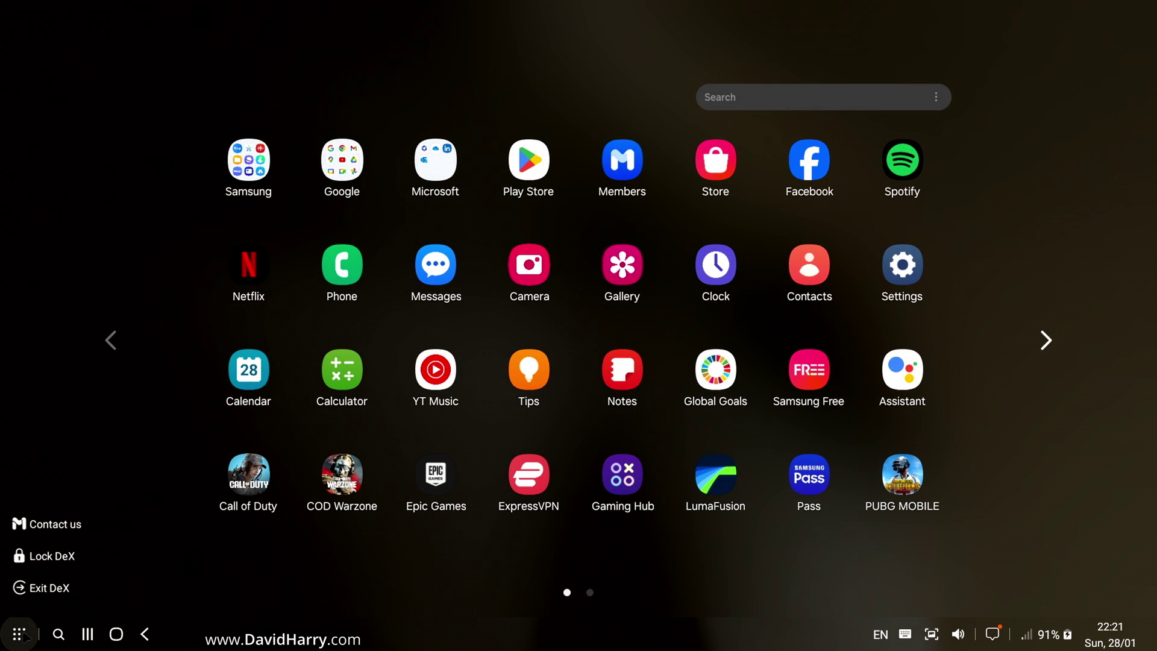
pyautogui.click(47, 588)
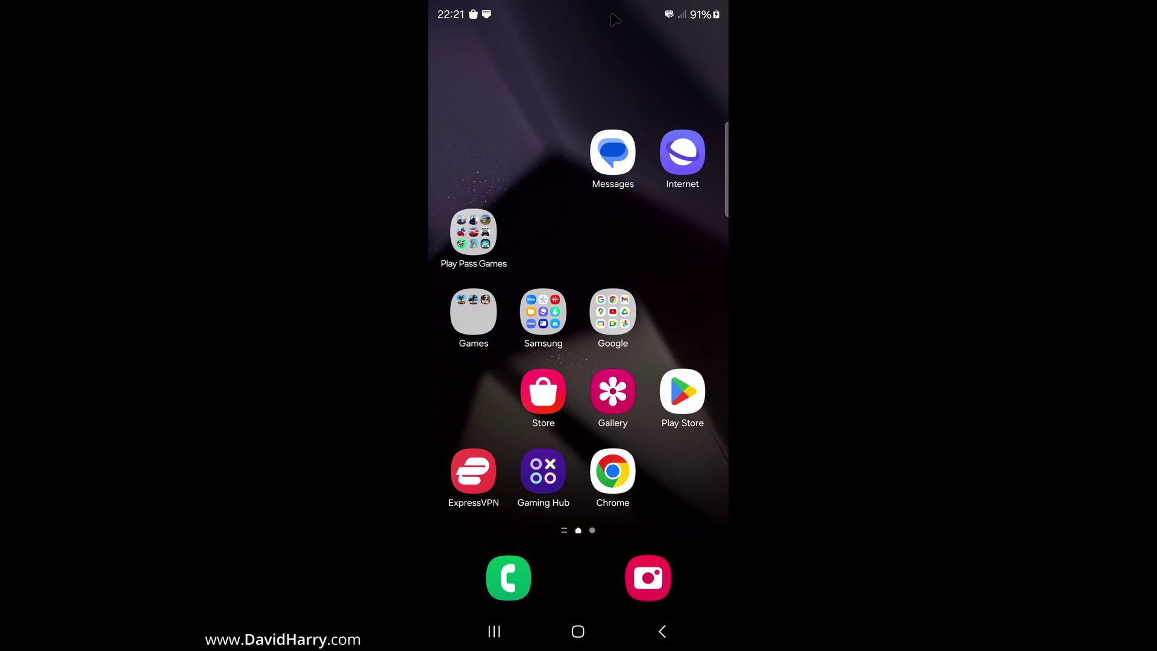
pyautogui.moveTo(614, 15); pyautogui.dragTo(592, 221)
pyautogui.moveTo(577, 59); pyautogui.dragTo(631, 385)
pyautogui.moveTo(579, 92); pyautogui.dragTo(606, 356)
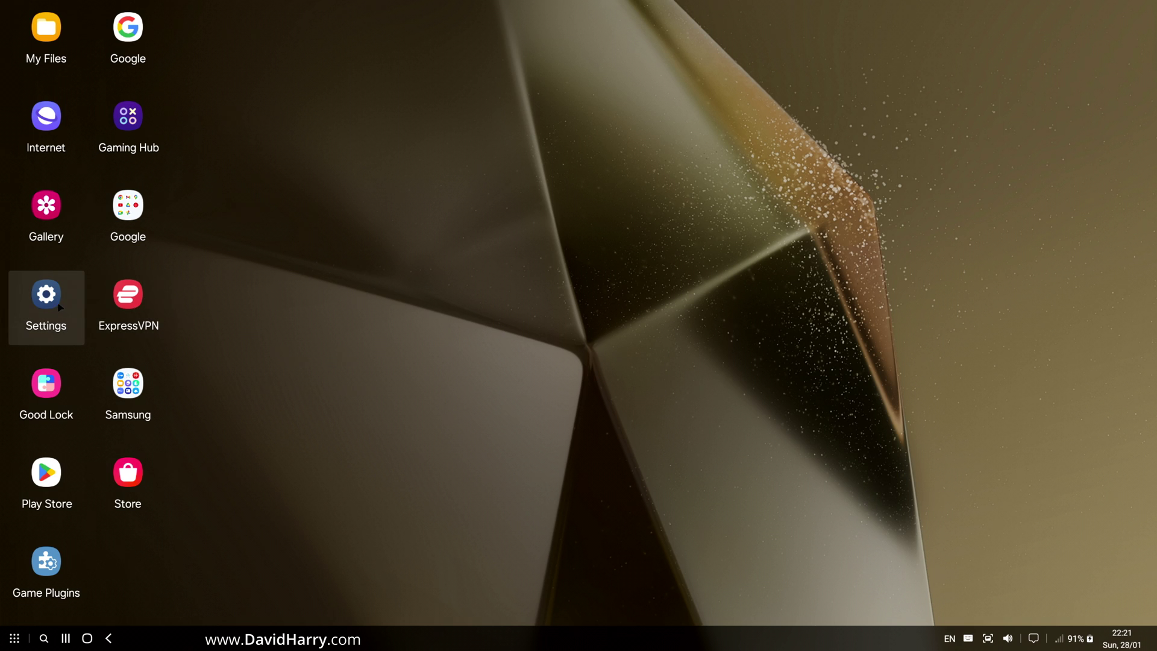
# Open Settings > Samsung DeX > Display resolution, which now lists options up to UHD(4K), with WQHD current
pyautogui.doubleClick(45, 299)
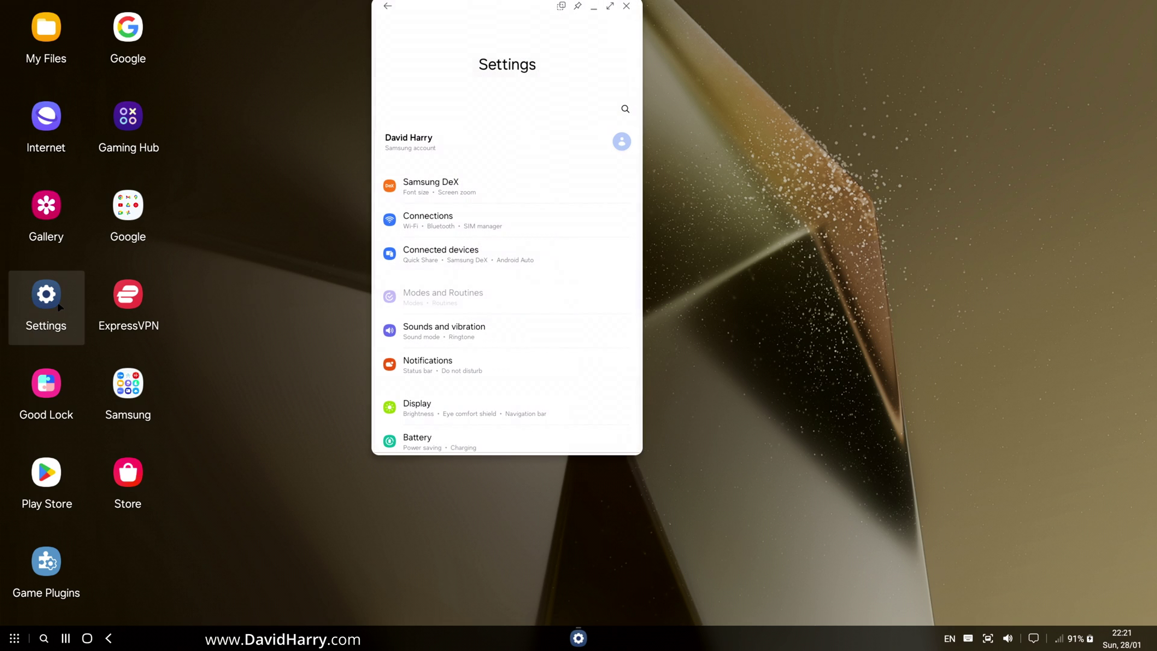
pyautogui.click(433, 185)
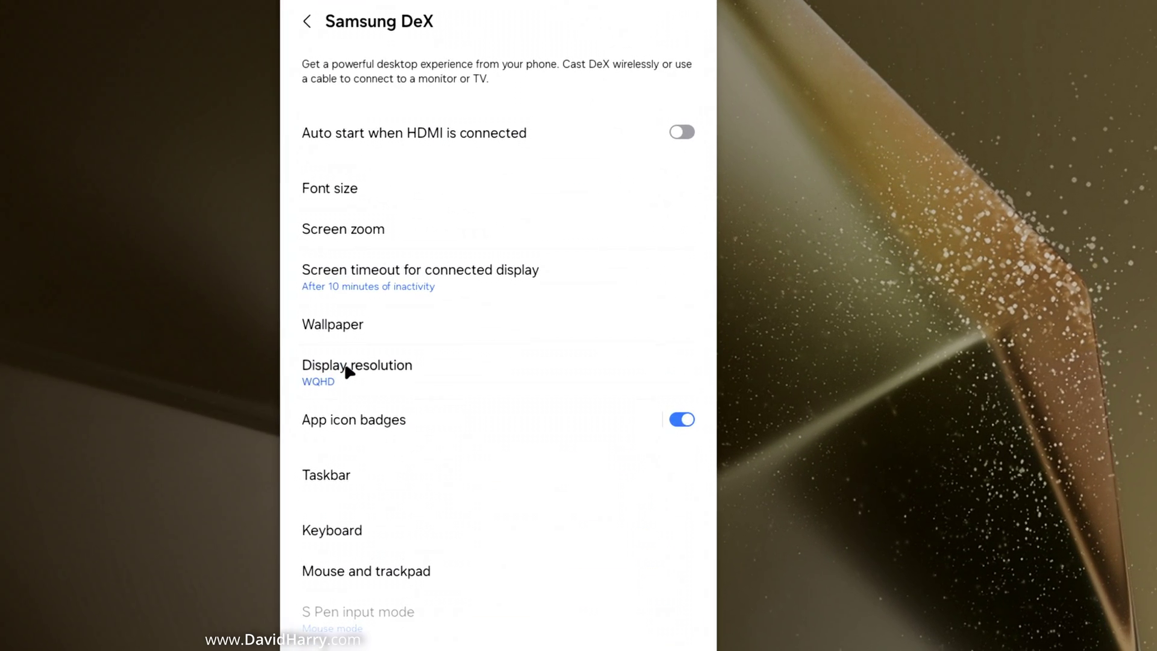
pyautogui.click(333, 399)
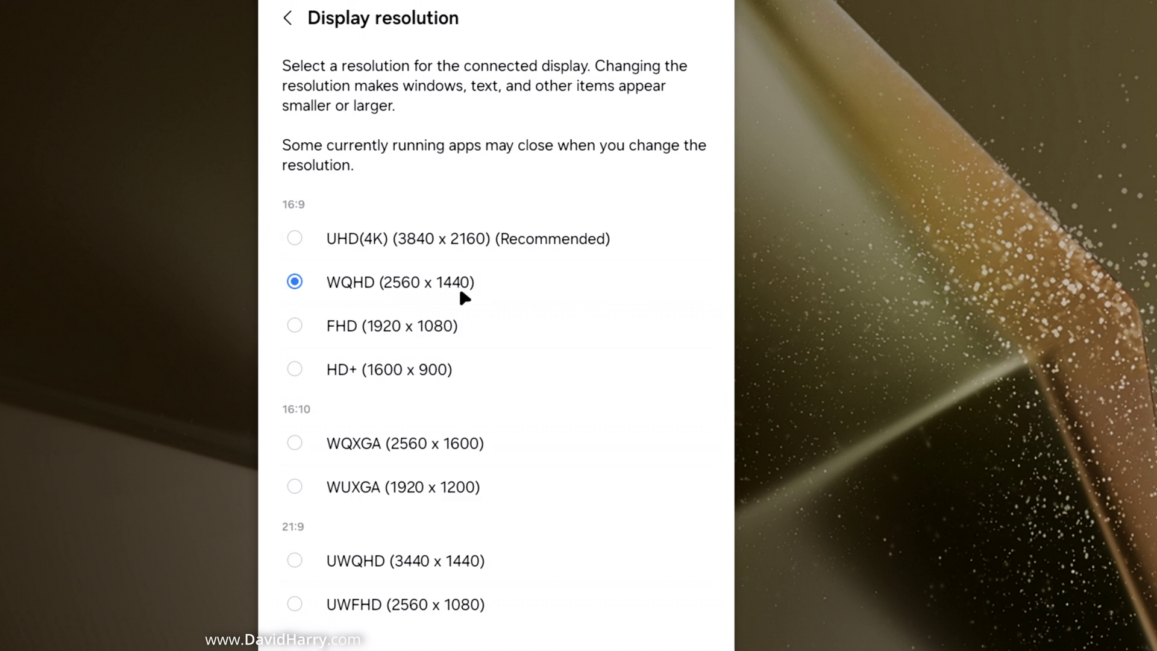
# Choose UHD(4K) (3840 x 2160) as the DeX display resolution and confirm it
pyautogui.click(294, 239)
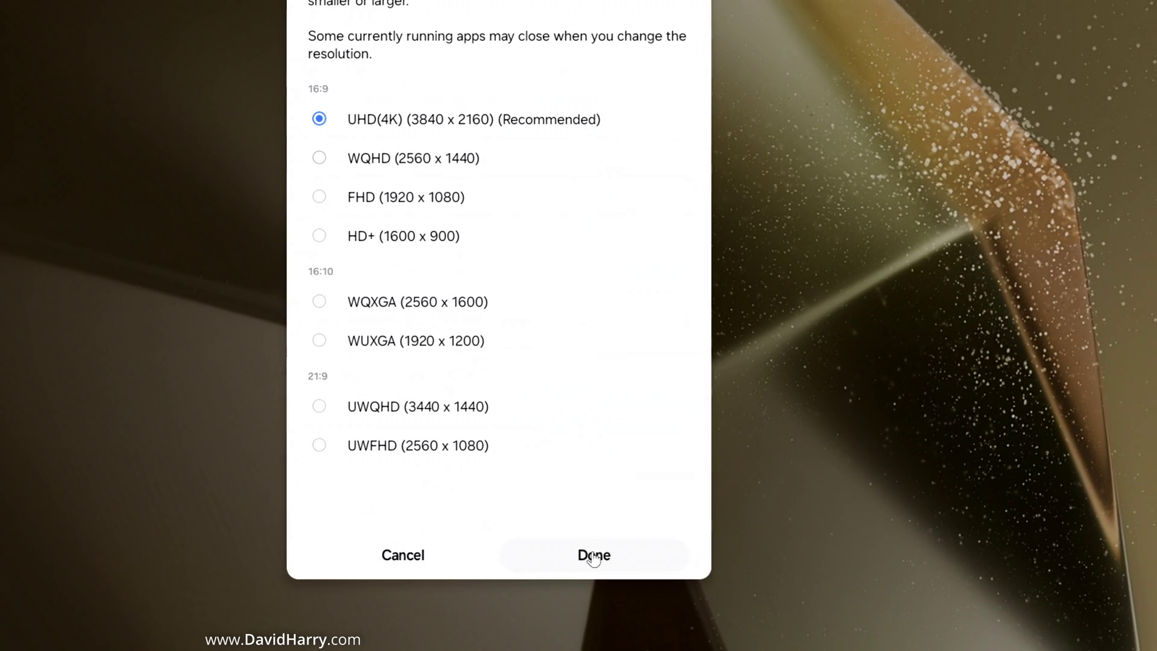
pyautogui.click(601, 588)
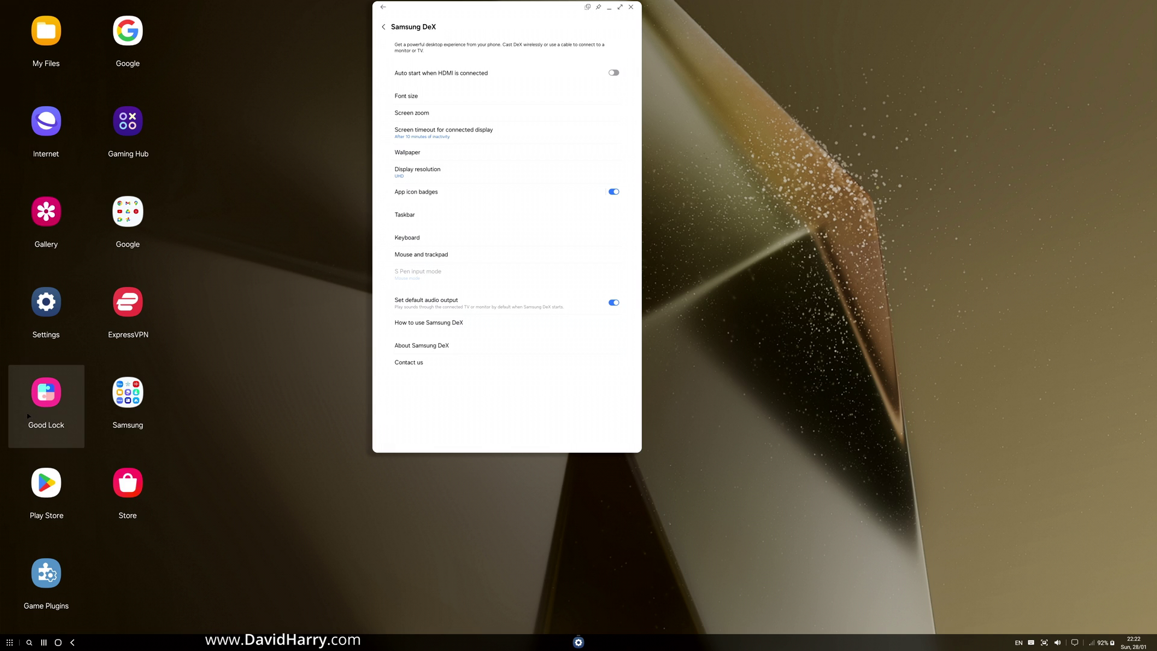
# Relaunch Good Lock and scroll through its themes plugin list
pyautogui.doubleClick(47, 394)
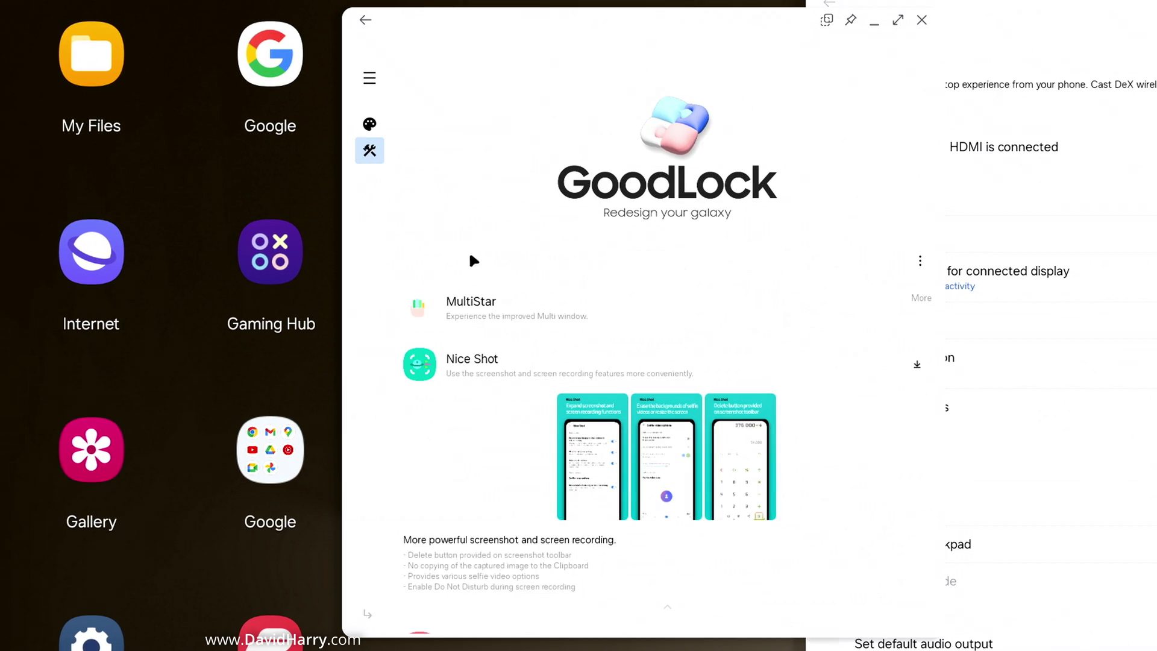
pyautogui.click(370, 124)
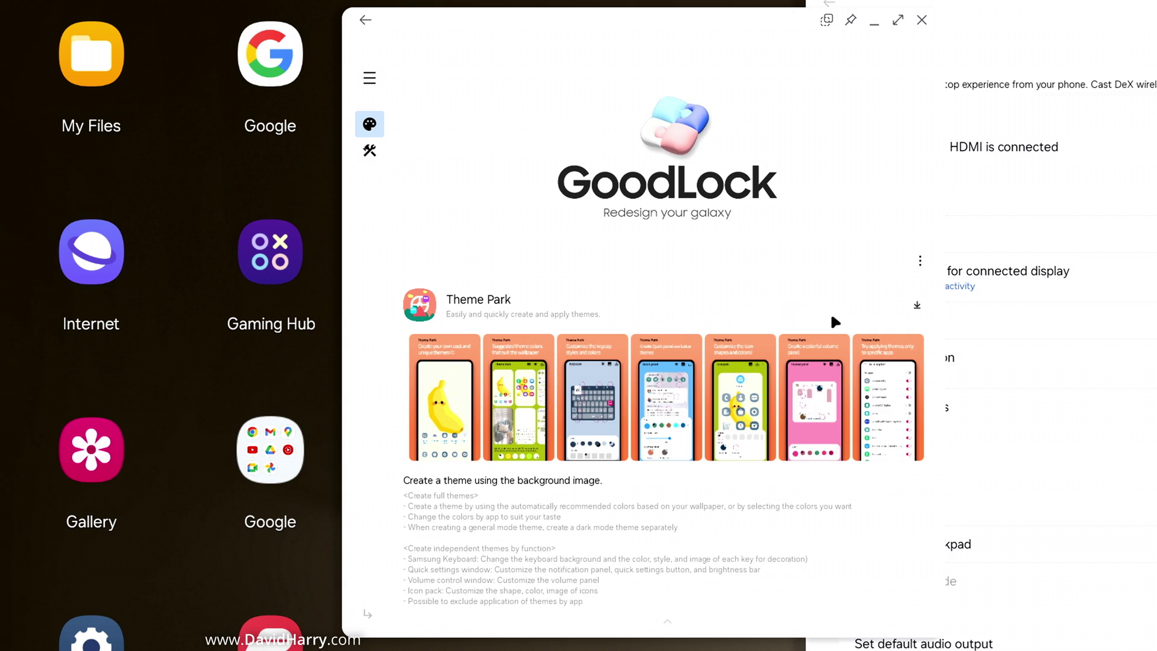
pyautogui.scroll(-3, 675, 491)
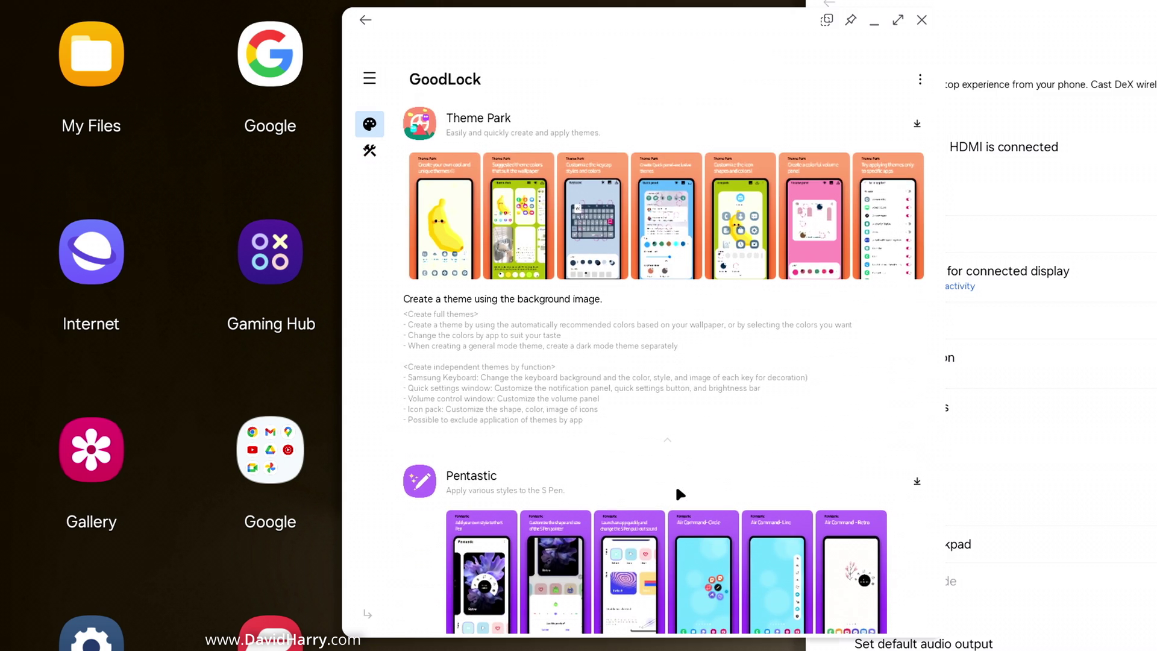
pyautogui.scroll(-6, 674, 483)
pyautogui.scroll(-5, 676, 491)
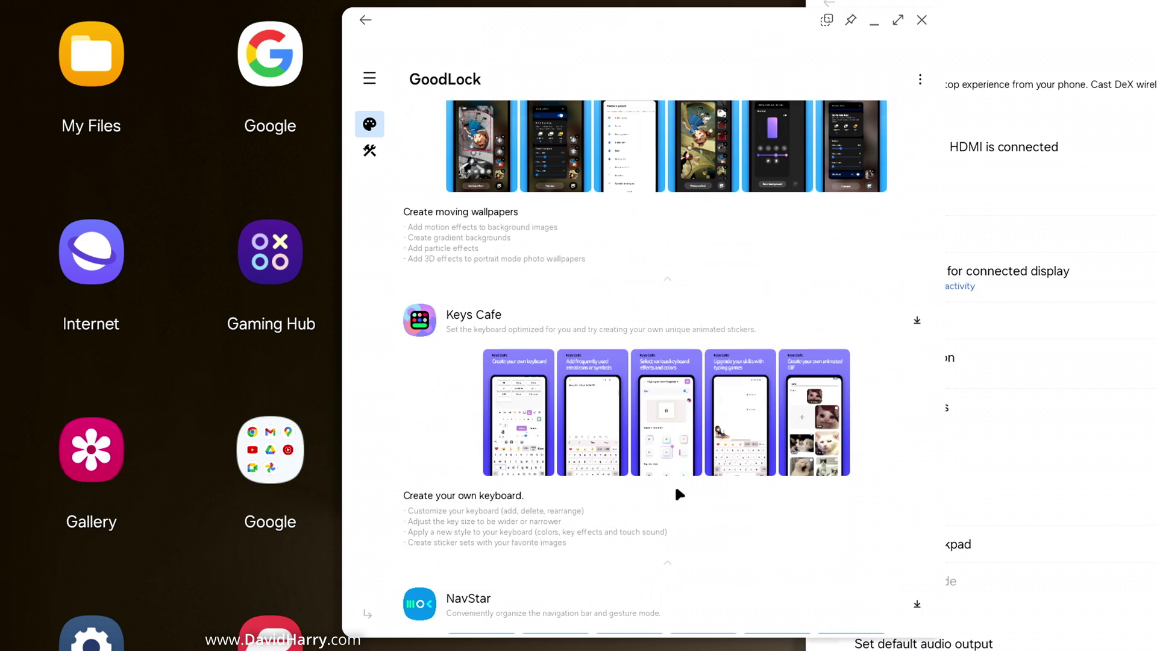
pyautogui.scroll(-6, 679, 494)
pyautogui.scroll(-3, 677, 493)
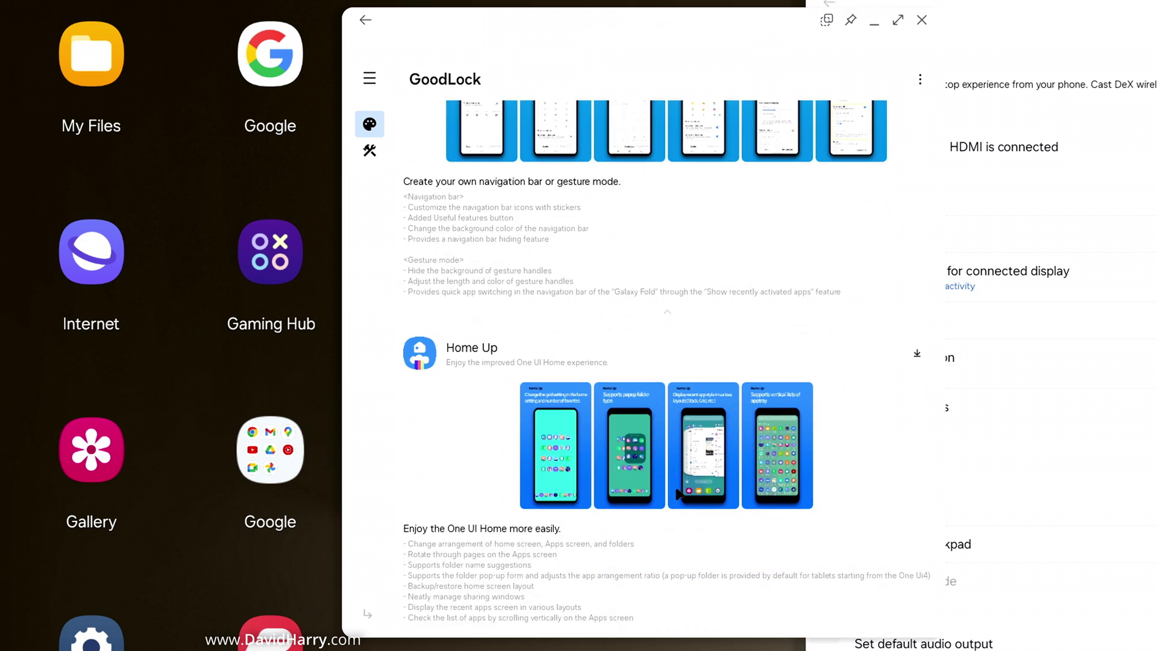
pyautogui.scroll(-2, 676, 491)
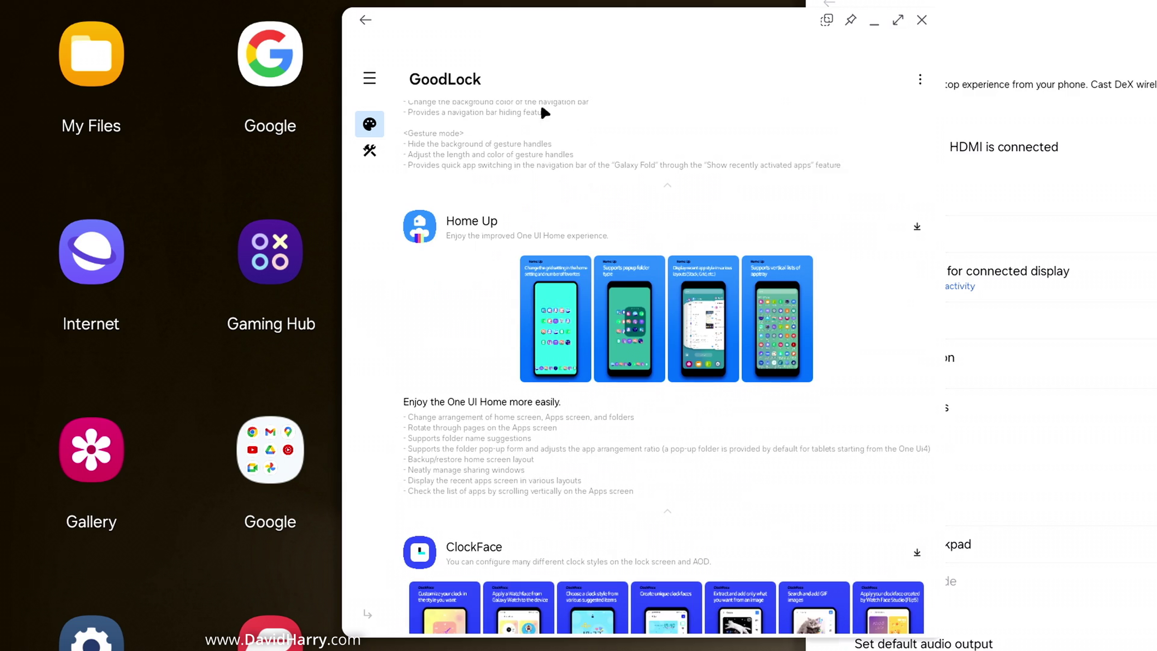
# Scroll the utilities plugin list to One Hand Operation + and Routines +
pyautogui.click(369, 150)
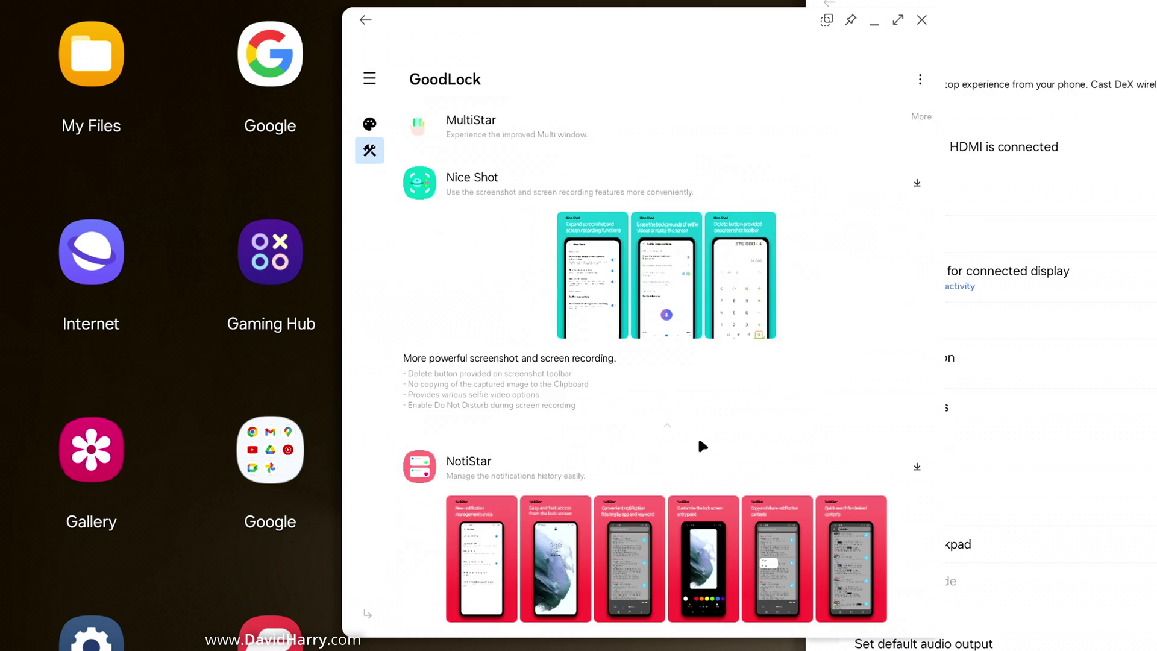
pyautogui.scroll(-8, 698, 435)
pyautogui.scroll(-5, 697, 436)
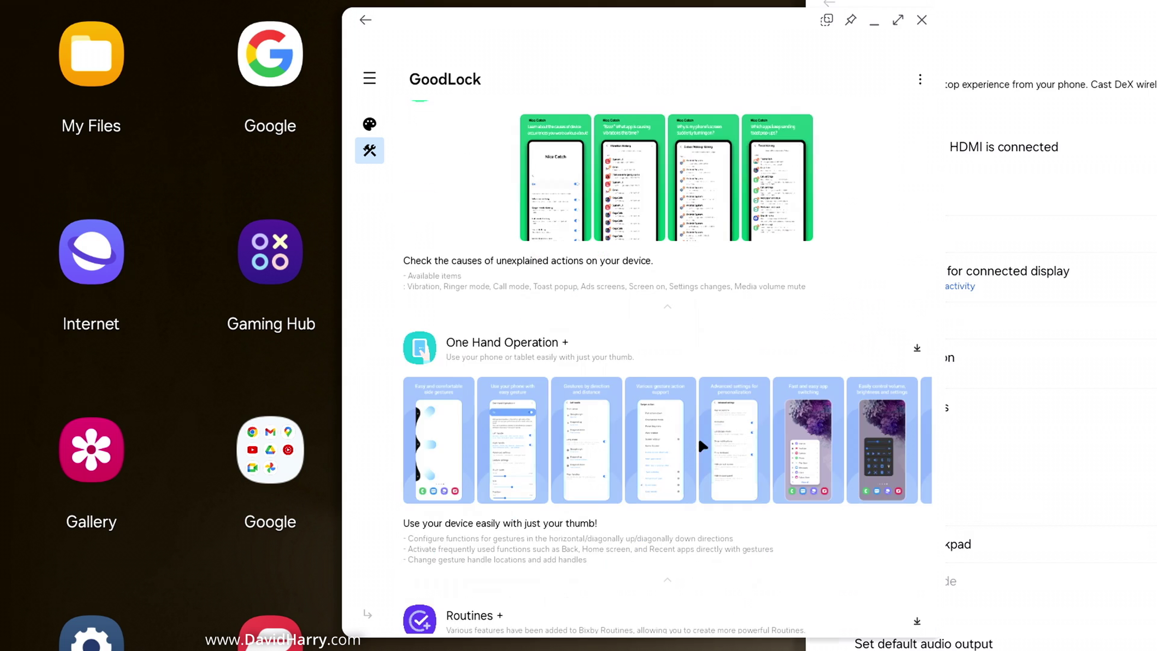